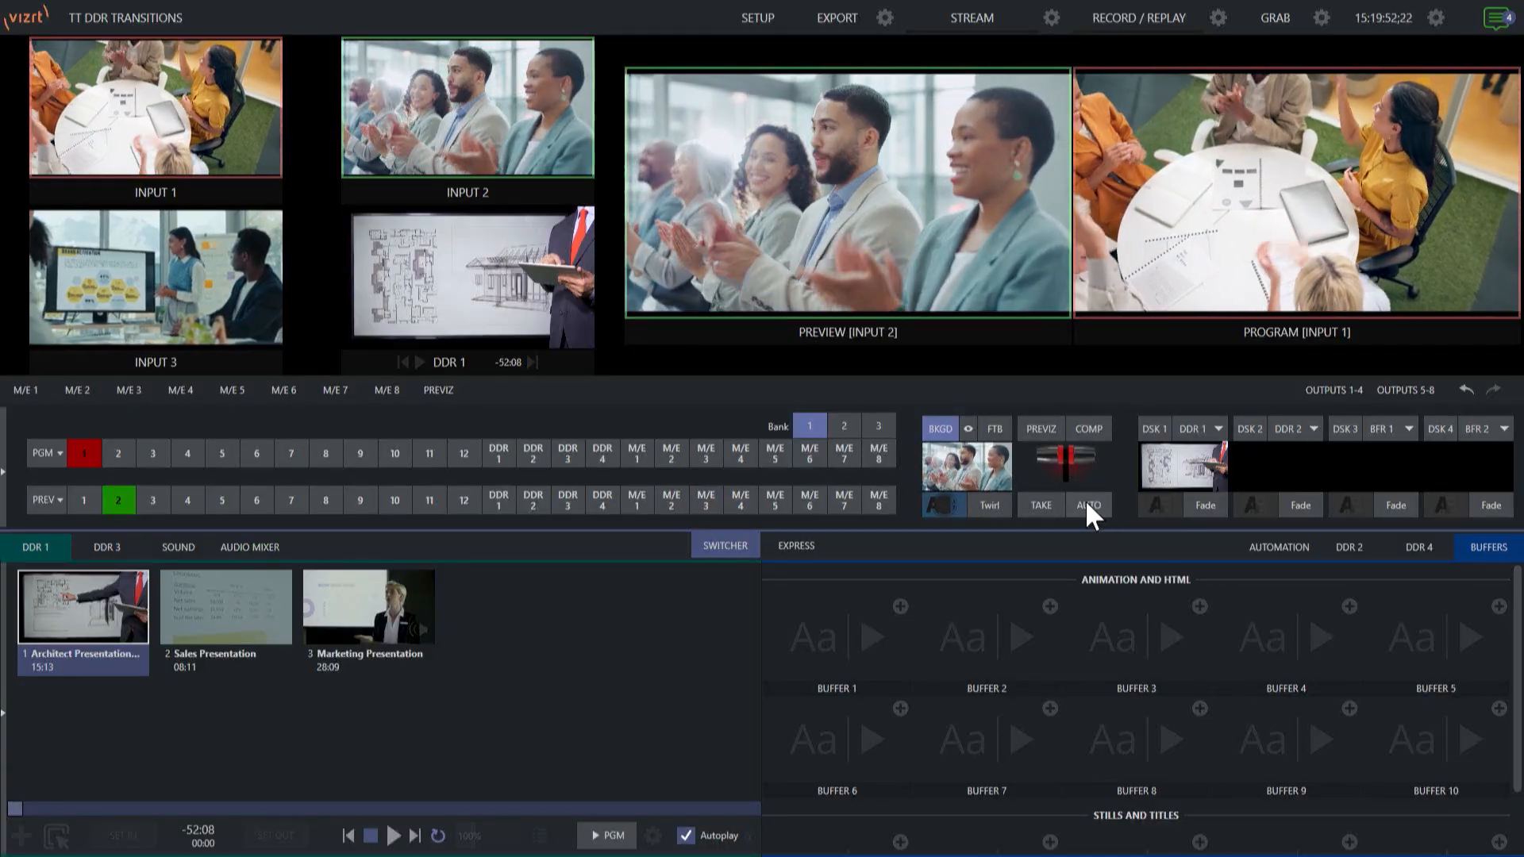
# - Run the Auto transition twice to swap Program between Input 1 and Input 2
pyautogui.click(1089, 508)
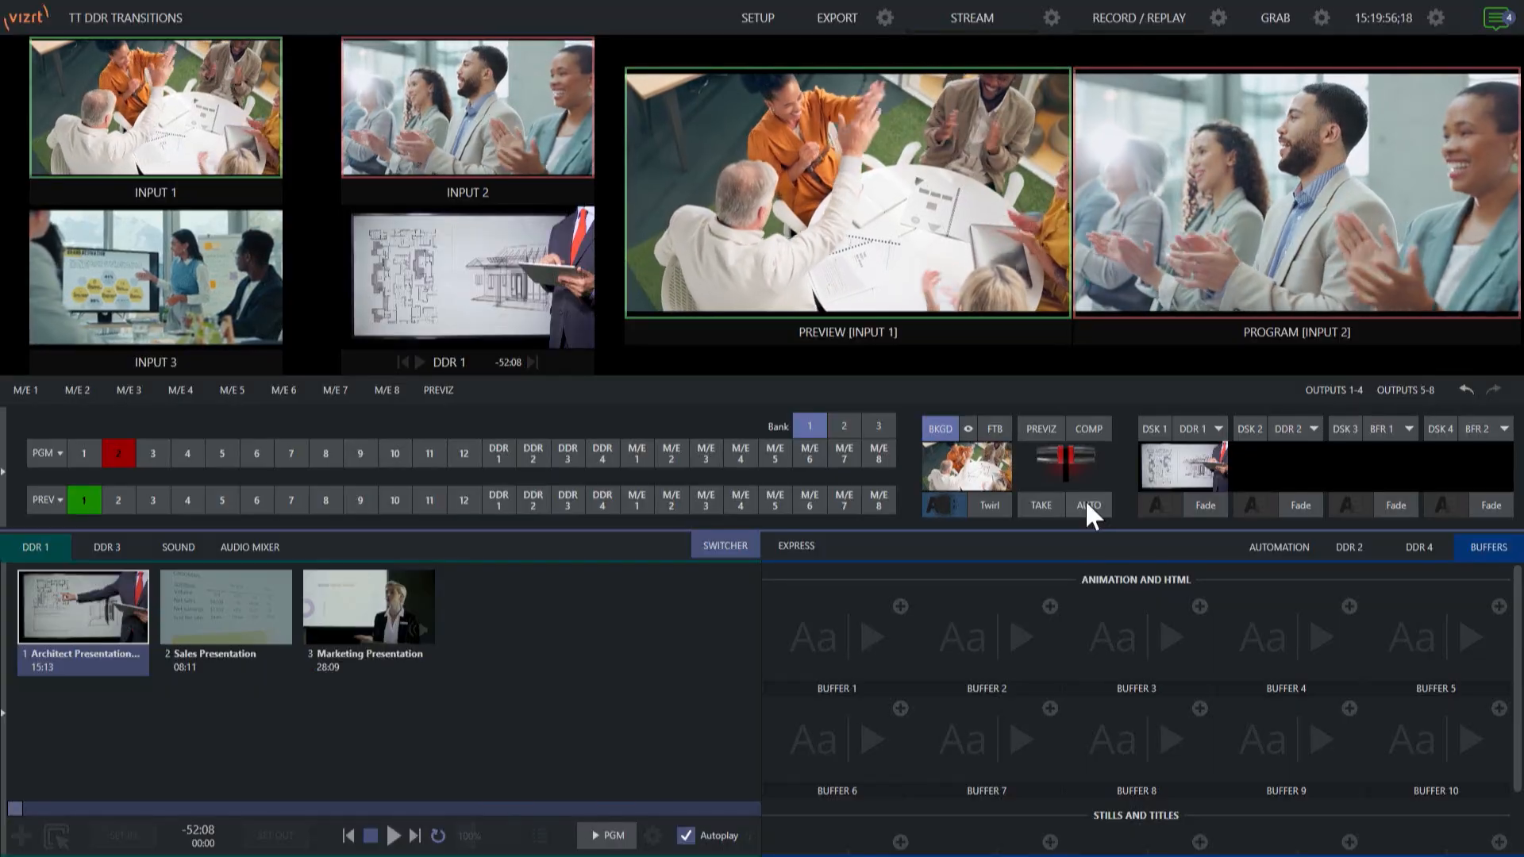
pyautogui.click(1087, 506)
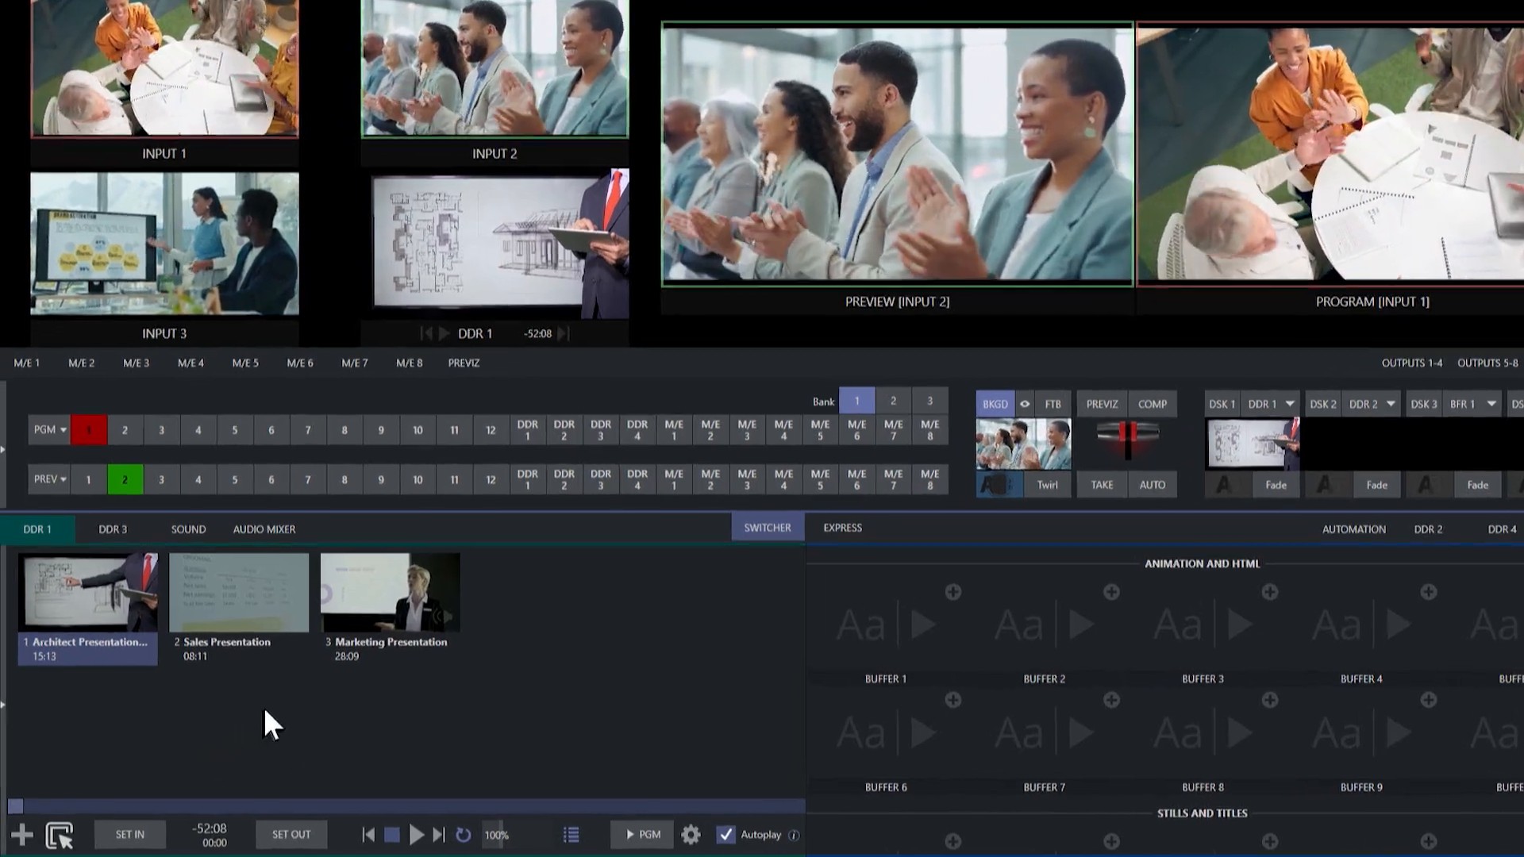
# - Select all three DDR 1 clips and insert the Vizrt Left Wipe transition from the User folder between them
pyautogui.moveTo(250, 716); pyautogui.dragTo(85, 605)
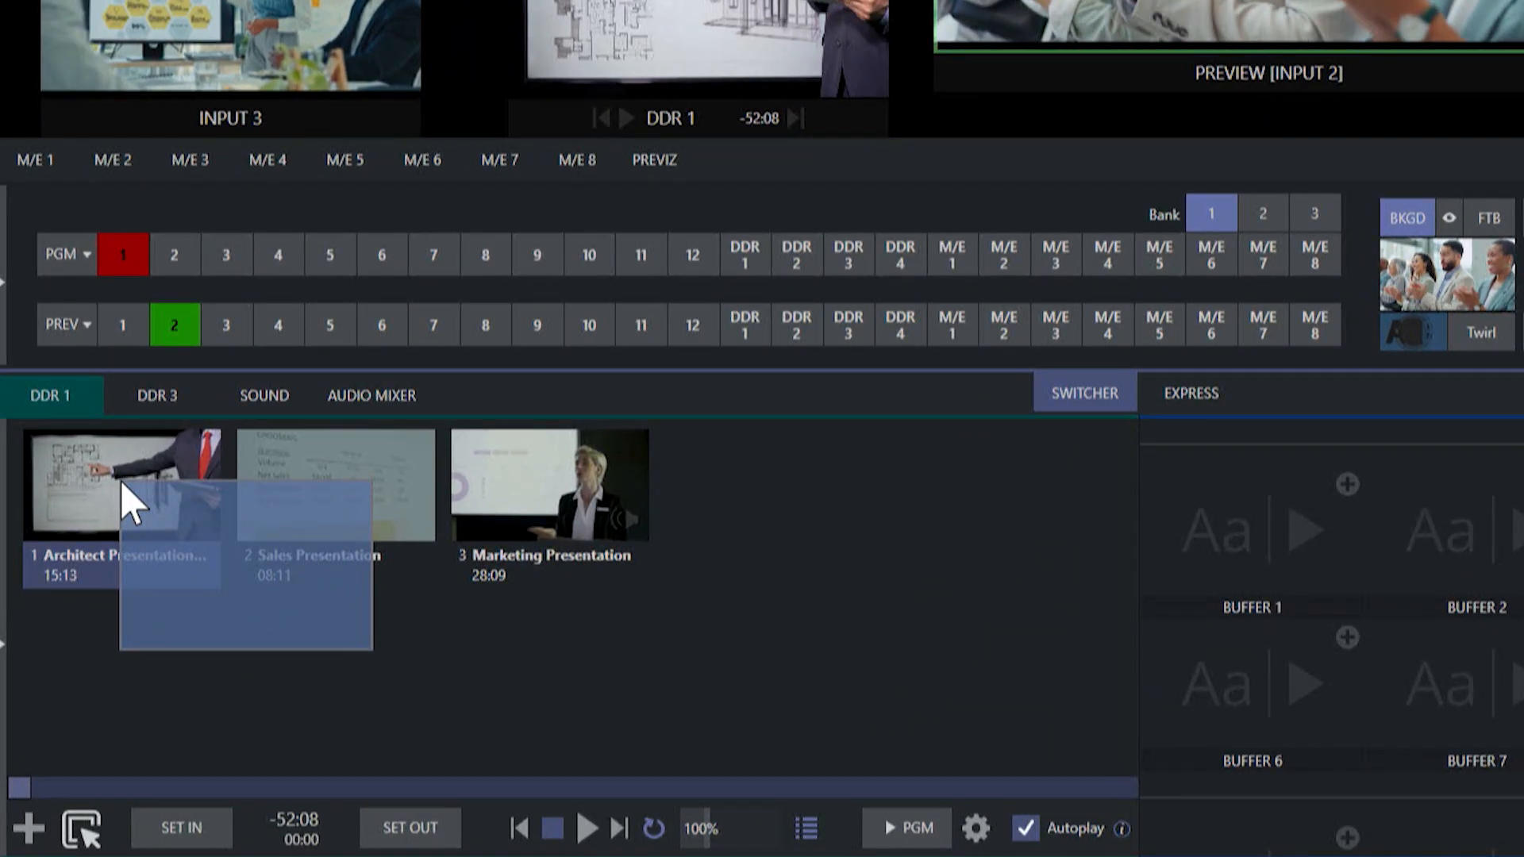
pyautogui.moveTo(121, 482); pyautogui.dragTo(121, 483)
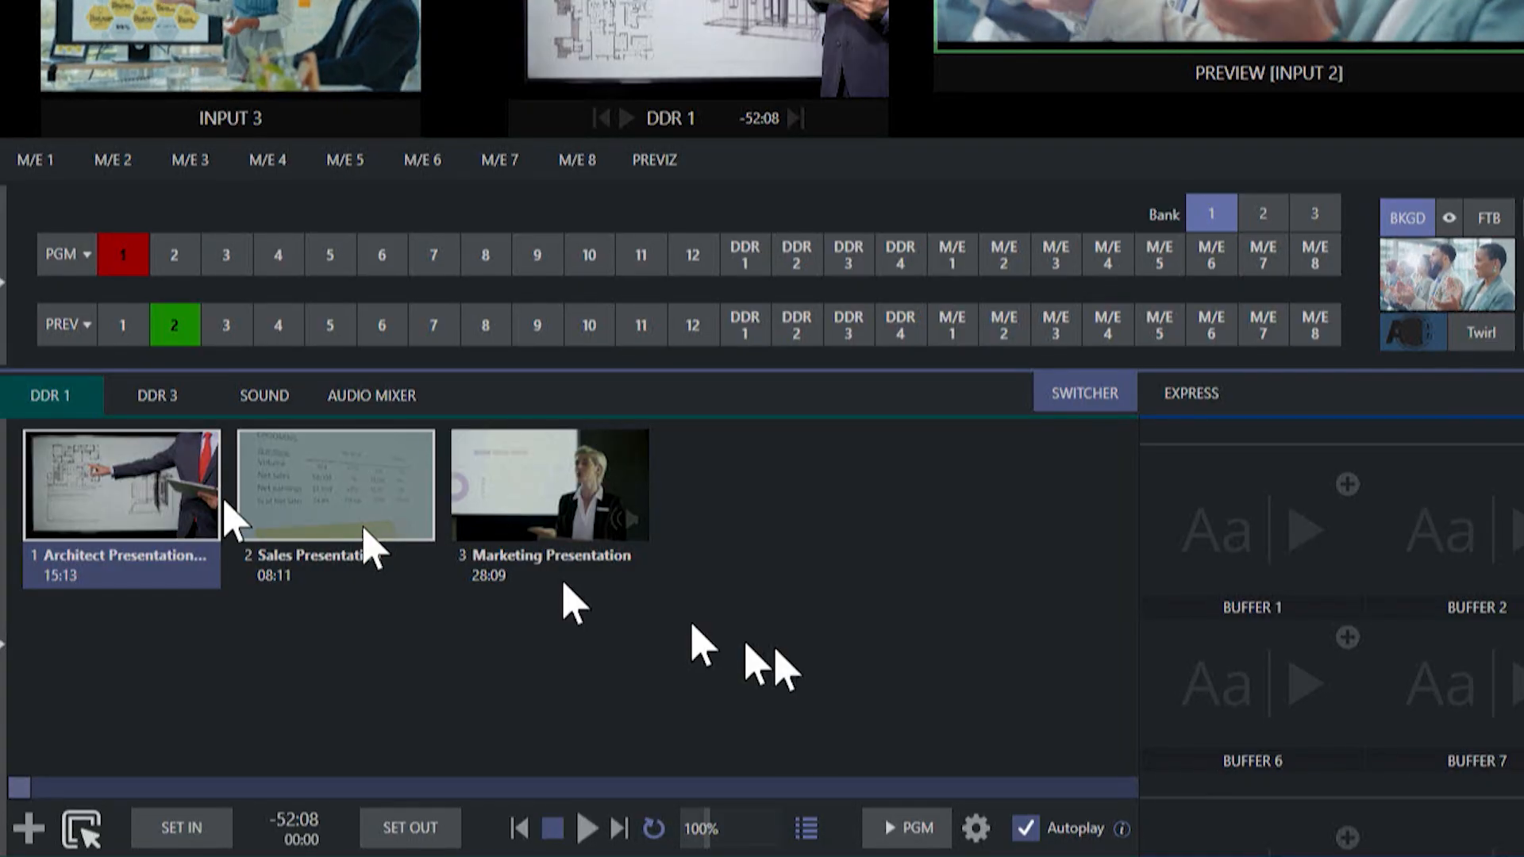
pyautogui.moveTo(814, 649); pyautogui.dragTo(119, 476)
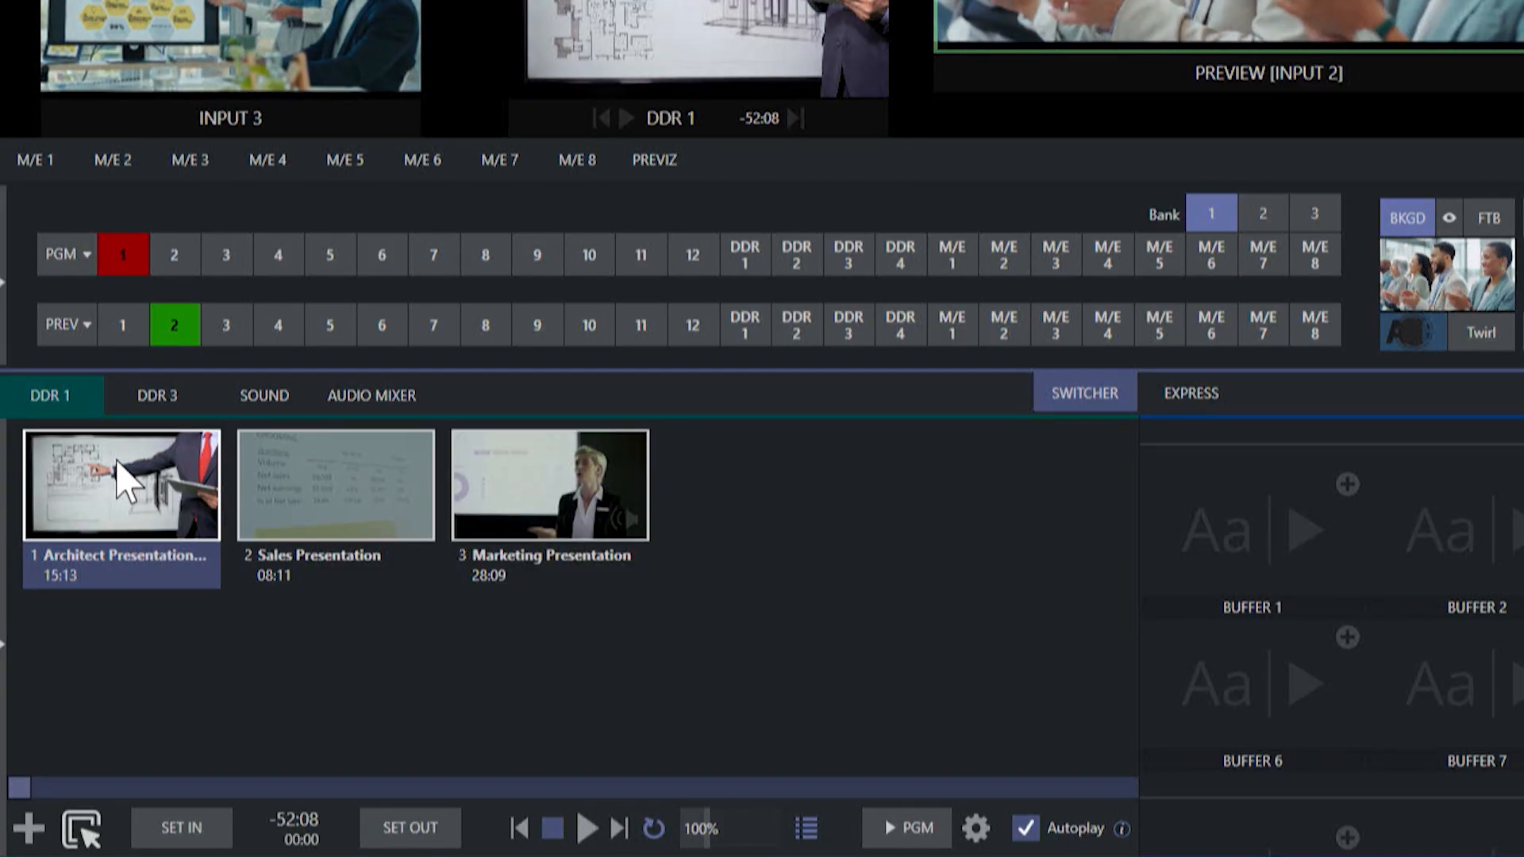
pyautogui.click(28, 827)
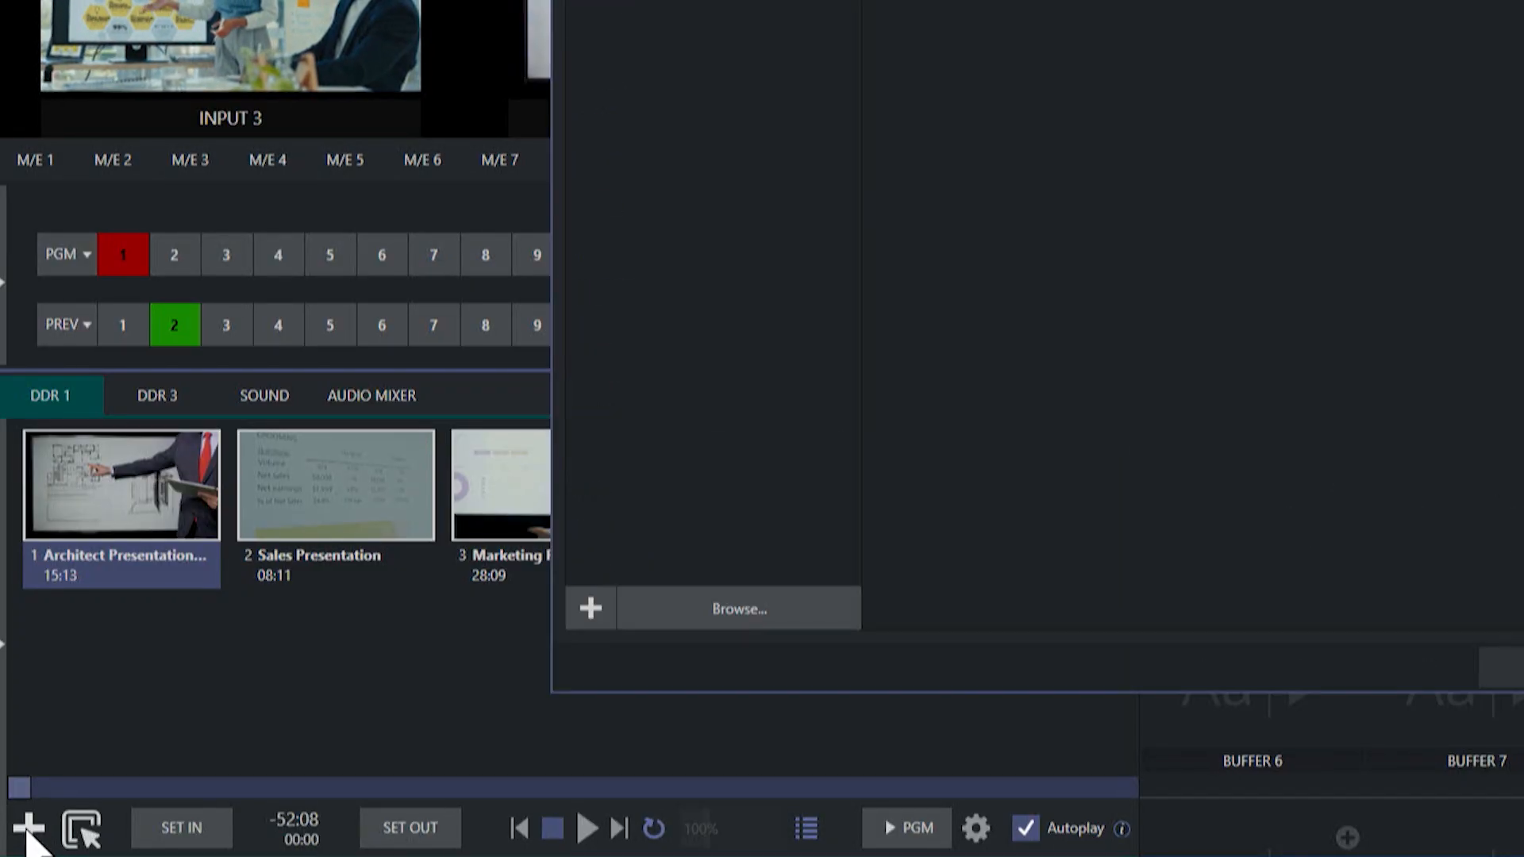
pyautogui.scroll(-10, 491, 428)
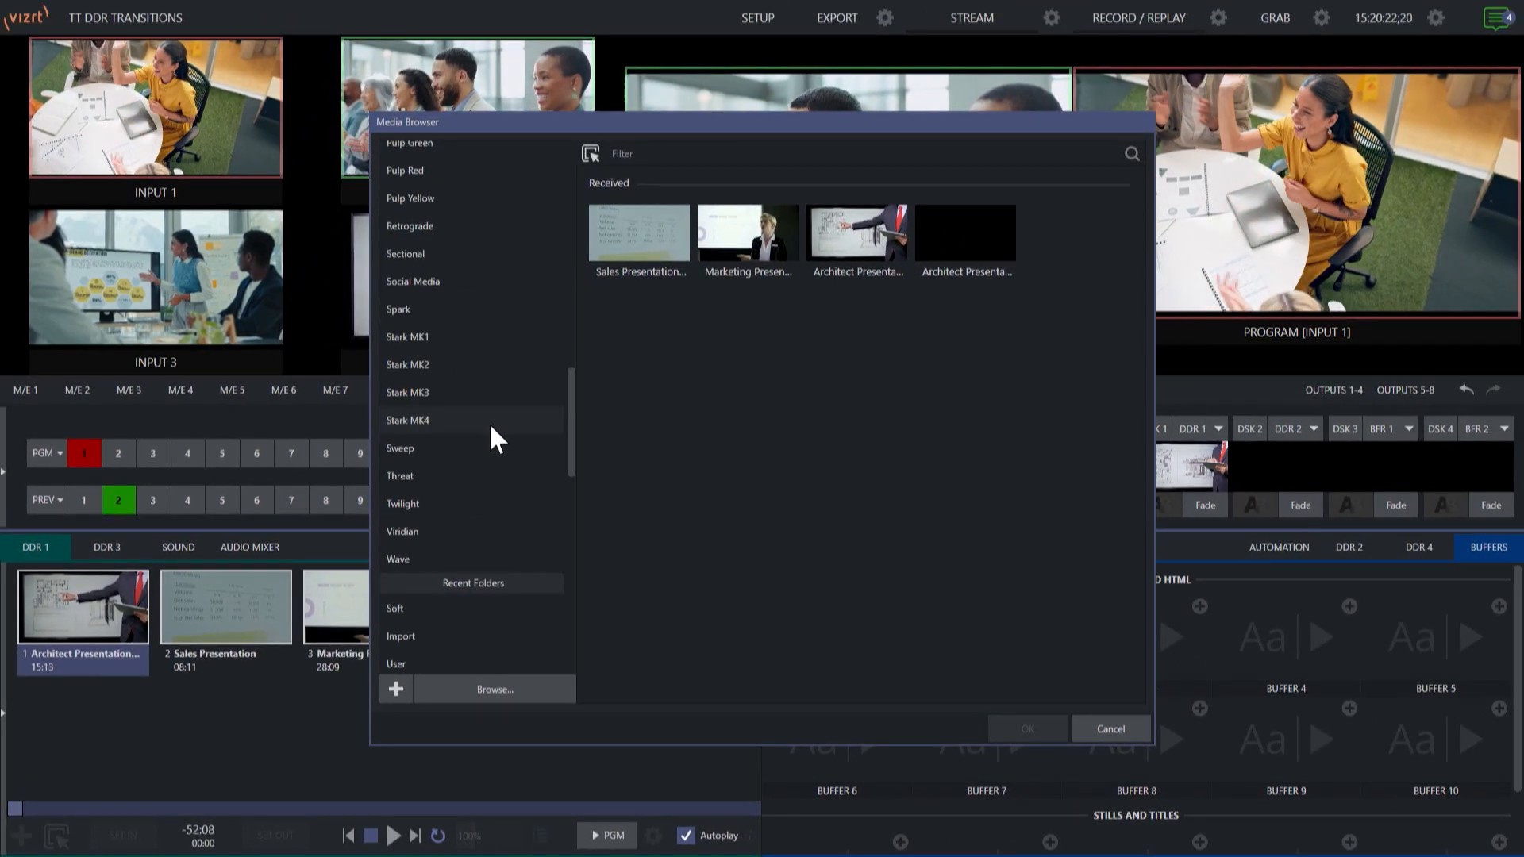
pyautogui.scroll(-10, 489, 433)
pyautogui.scroll(-5, 489, 429)
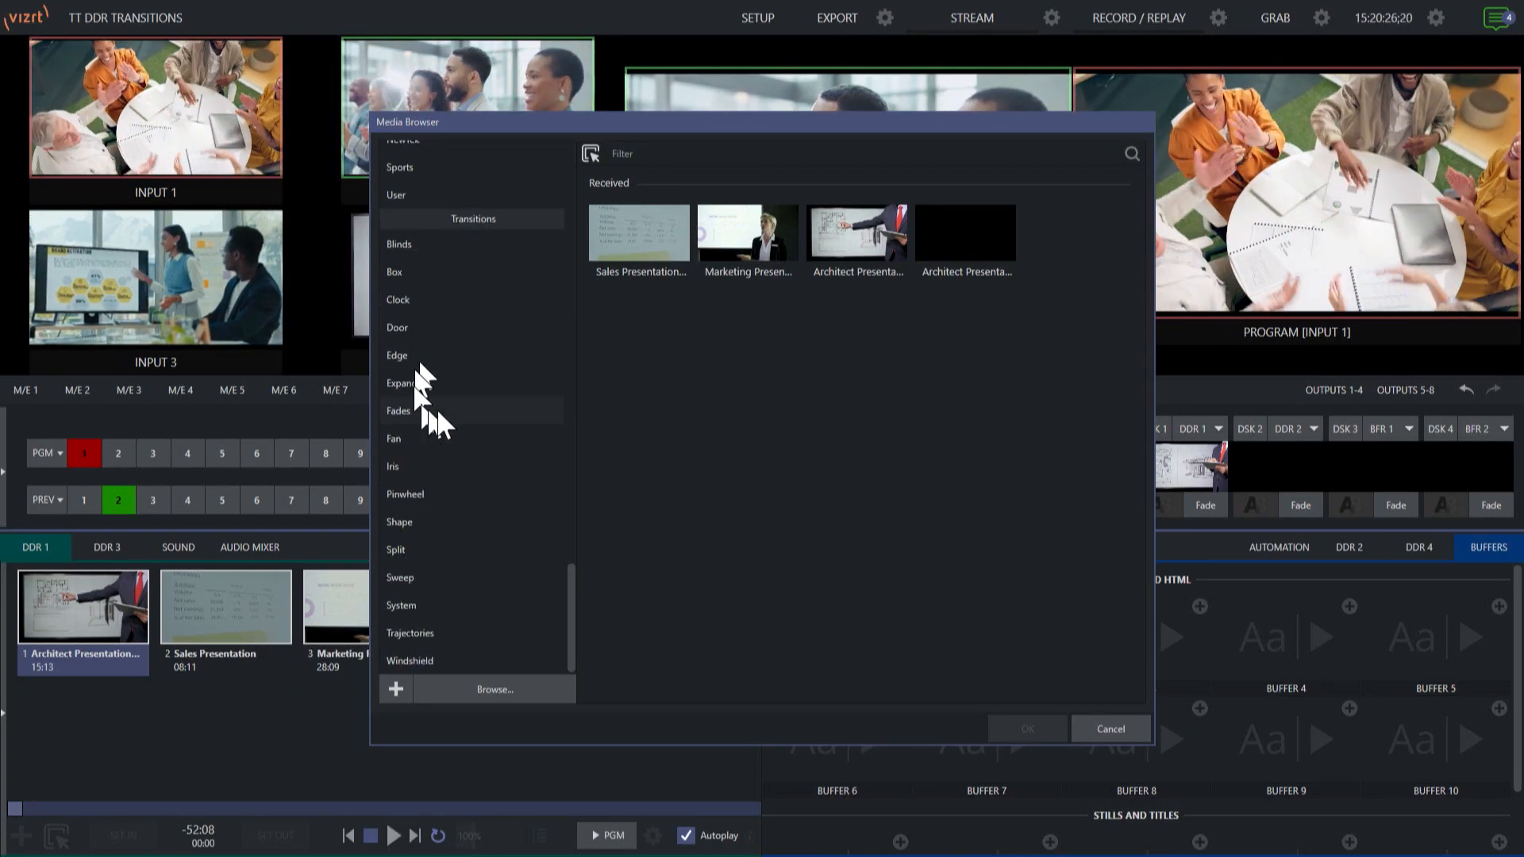
pyautogui.scroll(6, 461, 388)
pyautogui.scroll(-6, 460, 387)
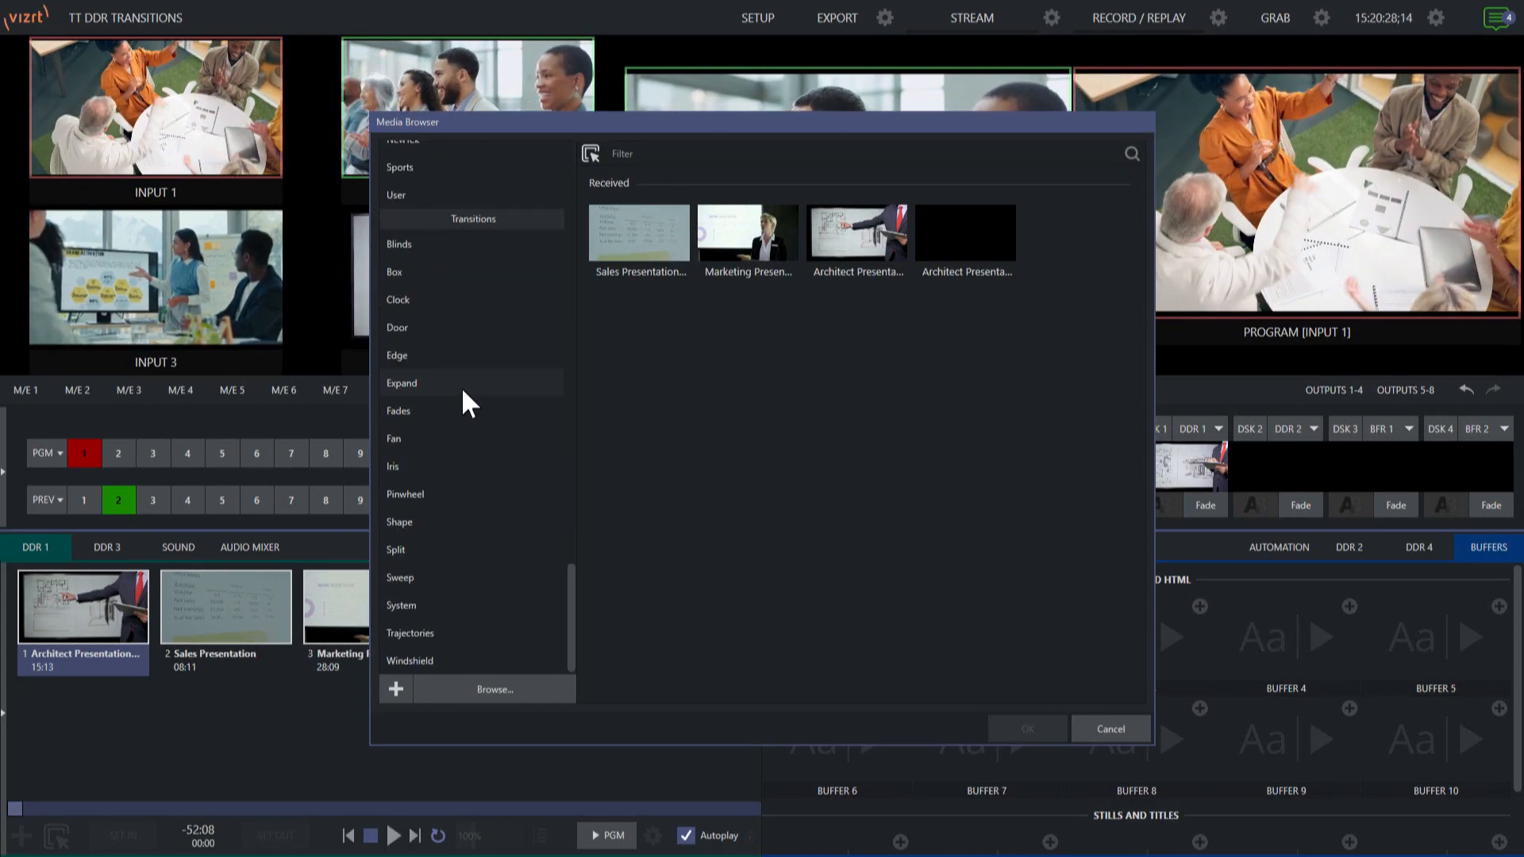
pyautogui.moveTo(571, 583); pyautogui.dragTo(578, 522)
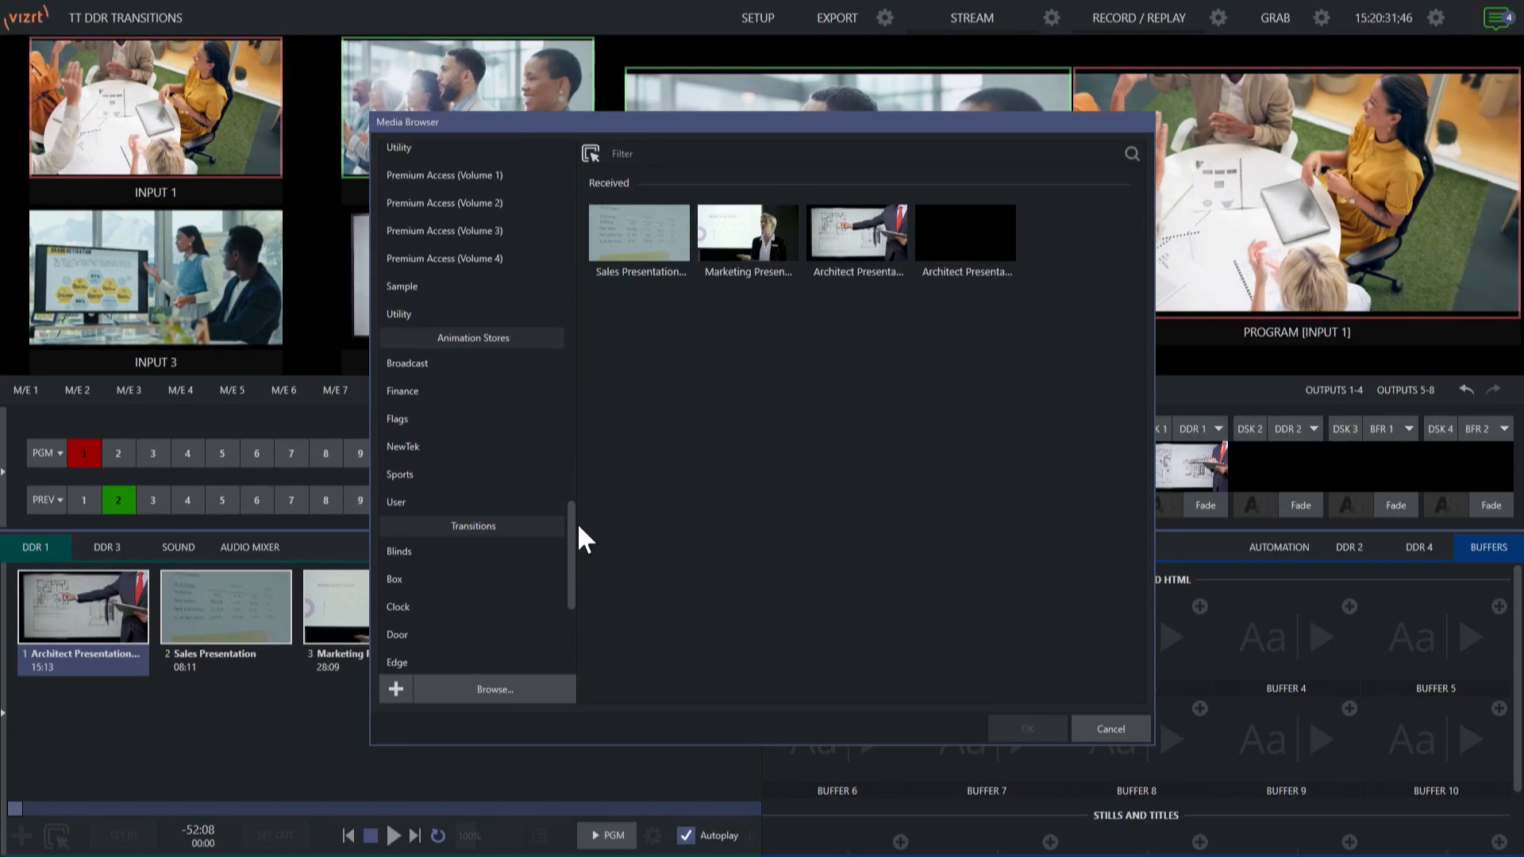
pyautogui.click(438, 500)
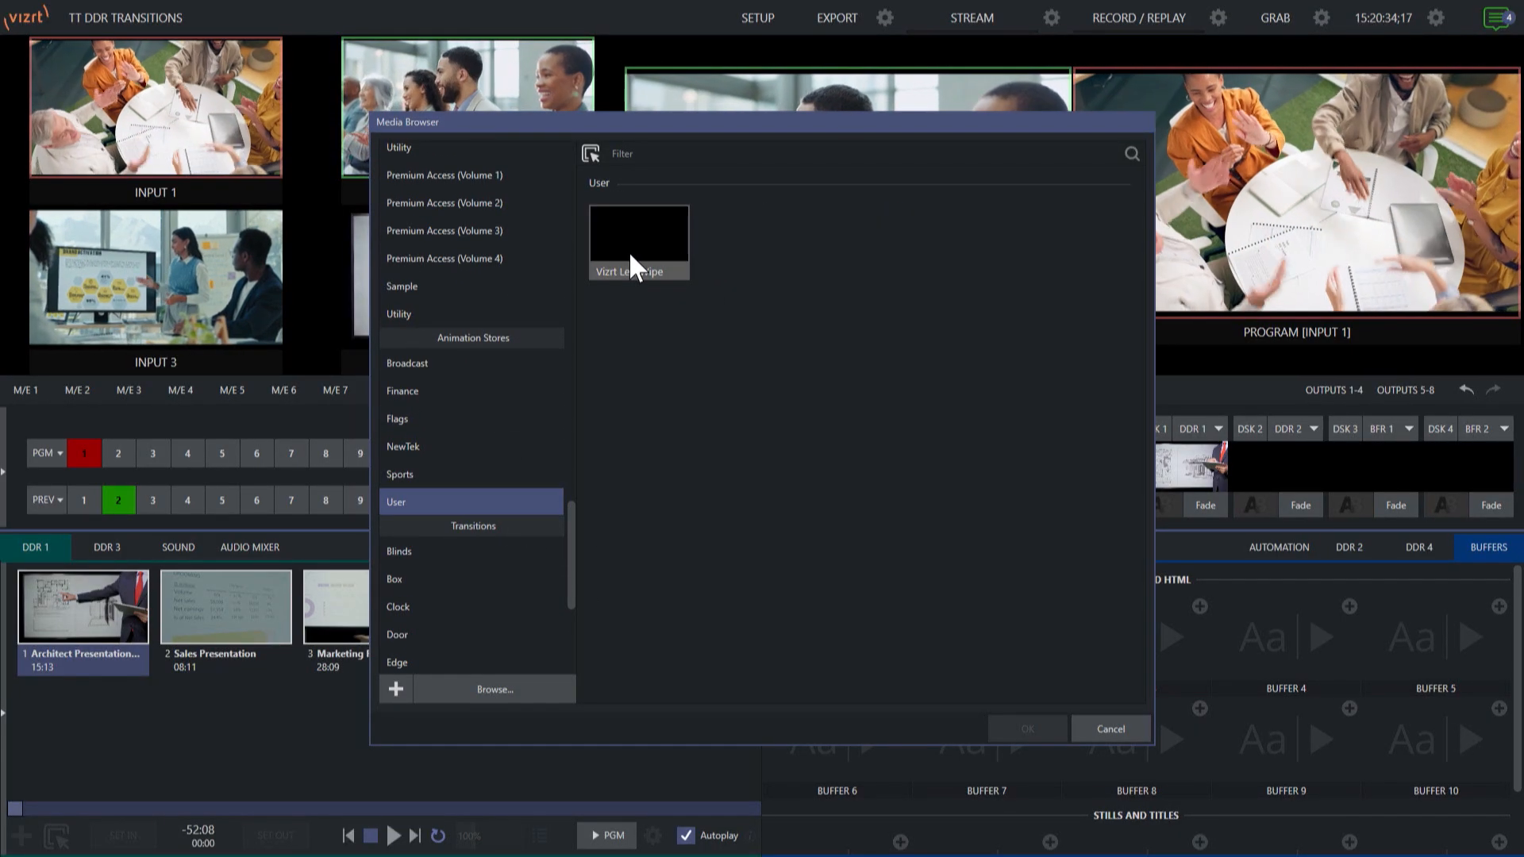
pyautogui.click(631, 256)
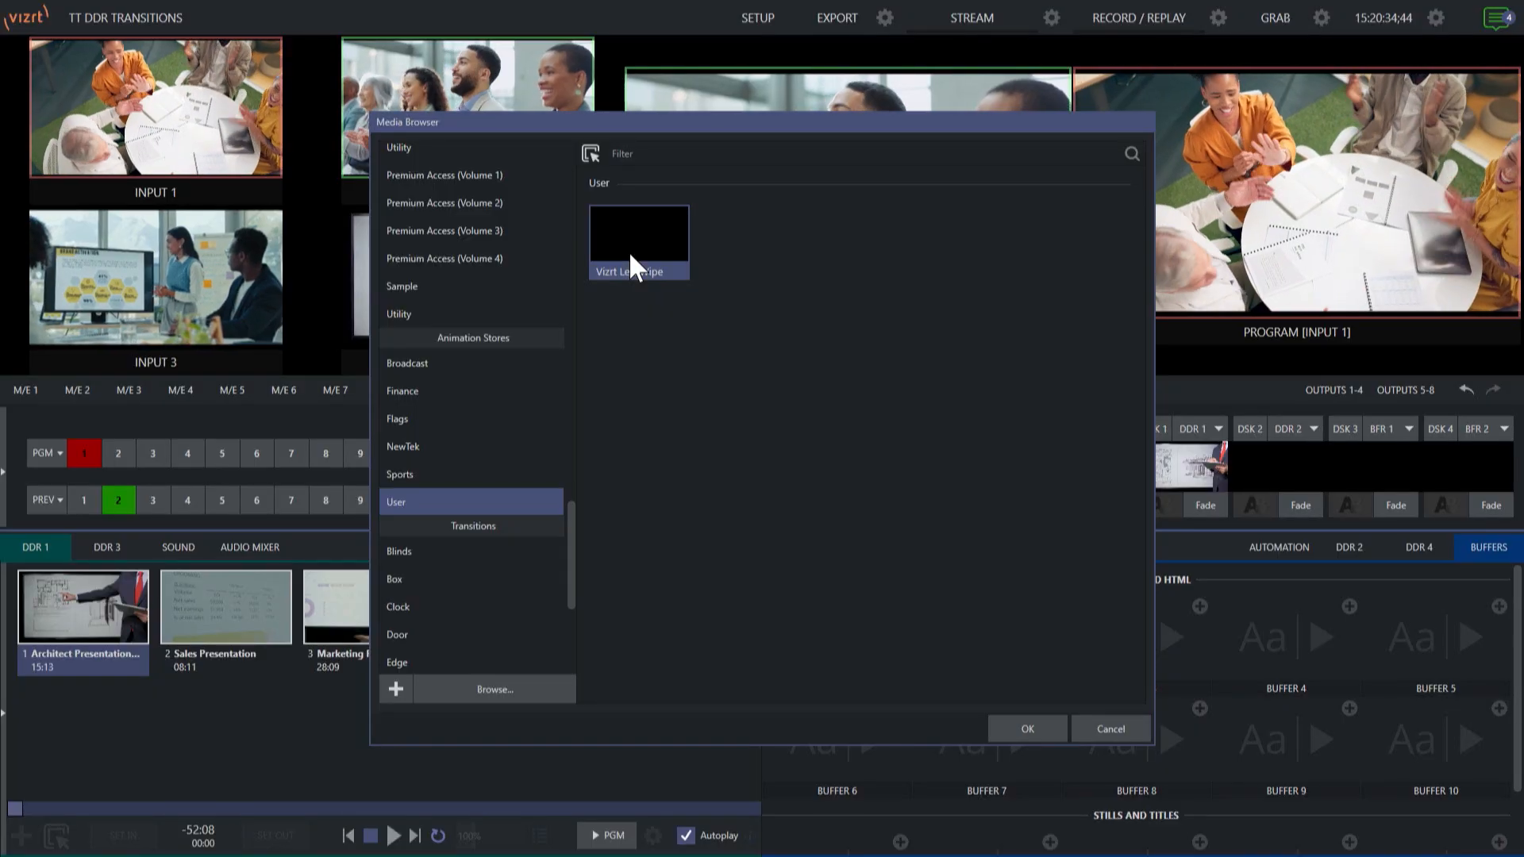
pyautogui.click(1026, 729)
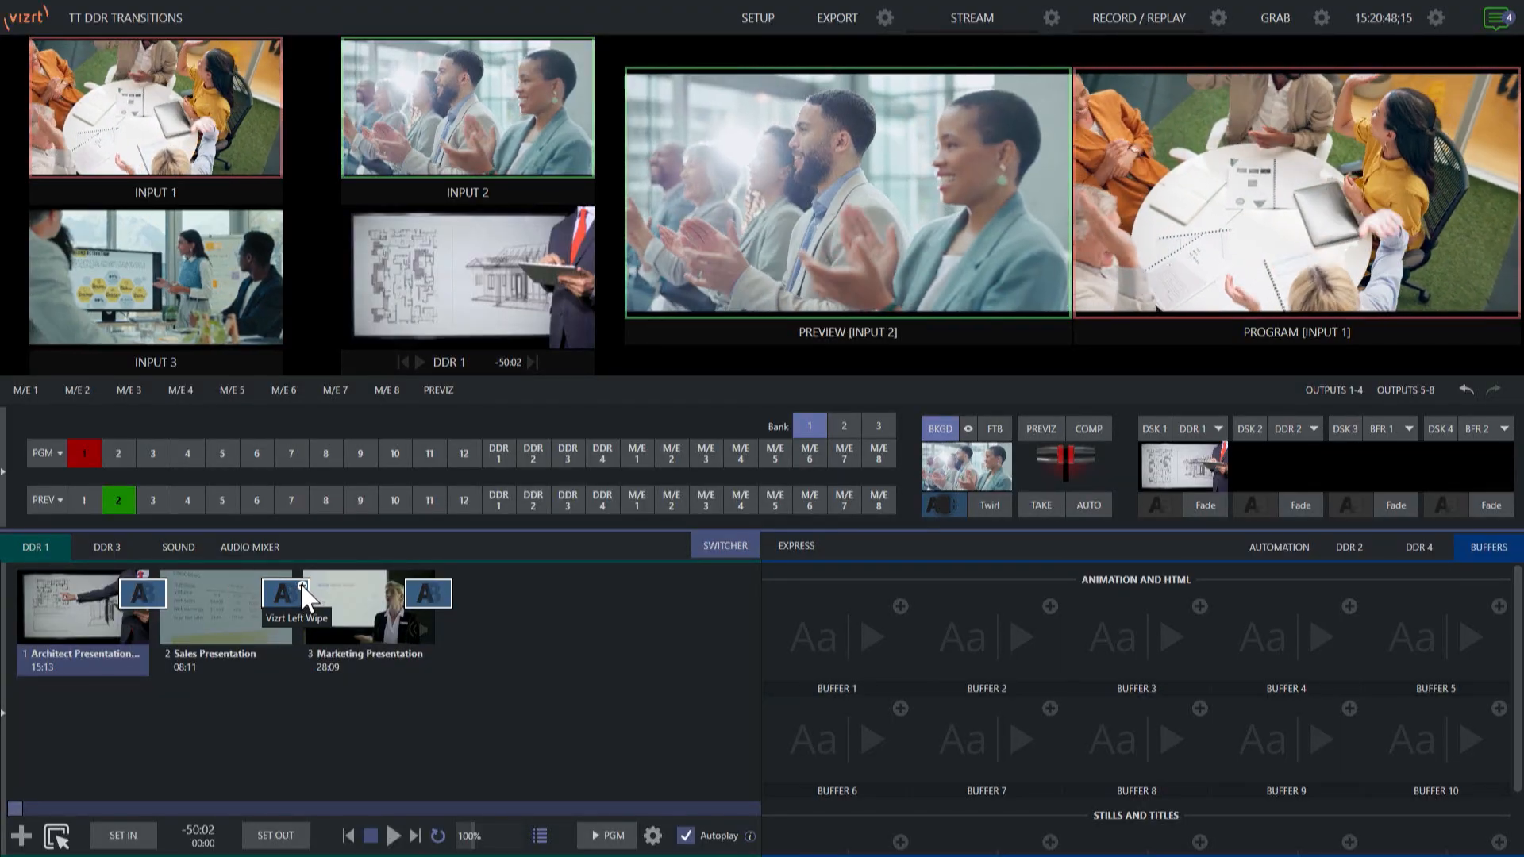
# - Set the Marketing Presentation clip's transition duration to the S preset
pyautogui.click(302, 587)
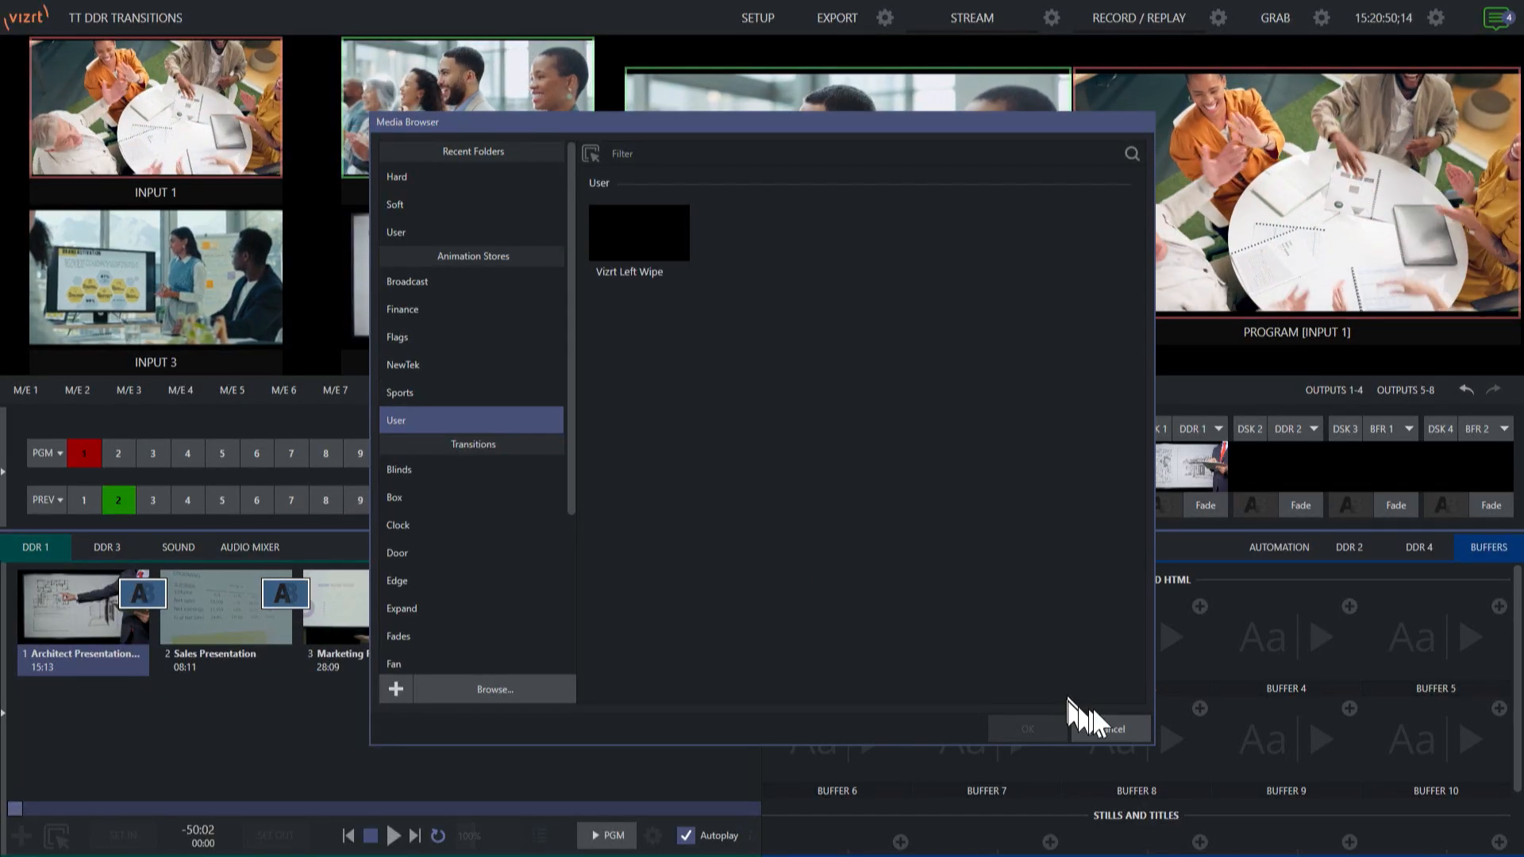
pyautogui.click(1107, 727)
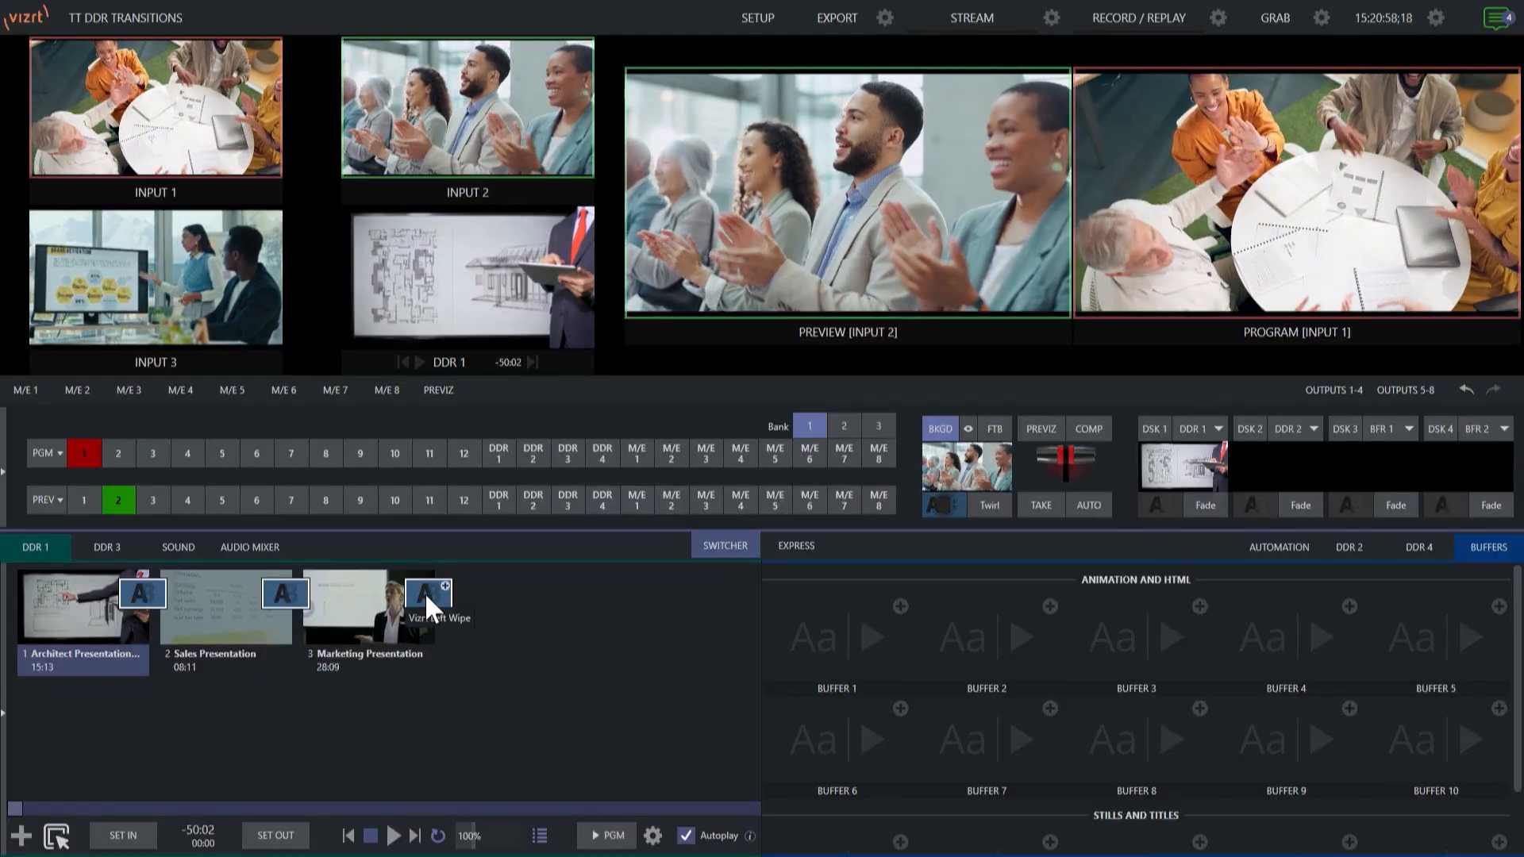
pyautogui.rightClick(426, 592)
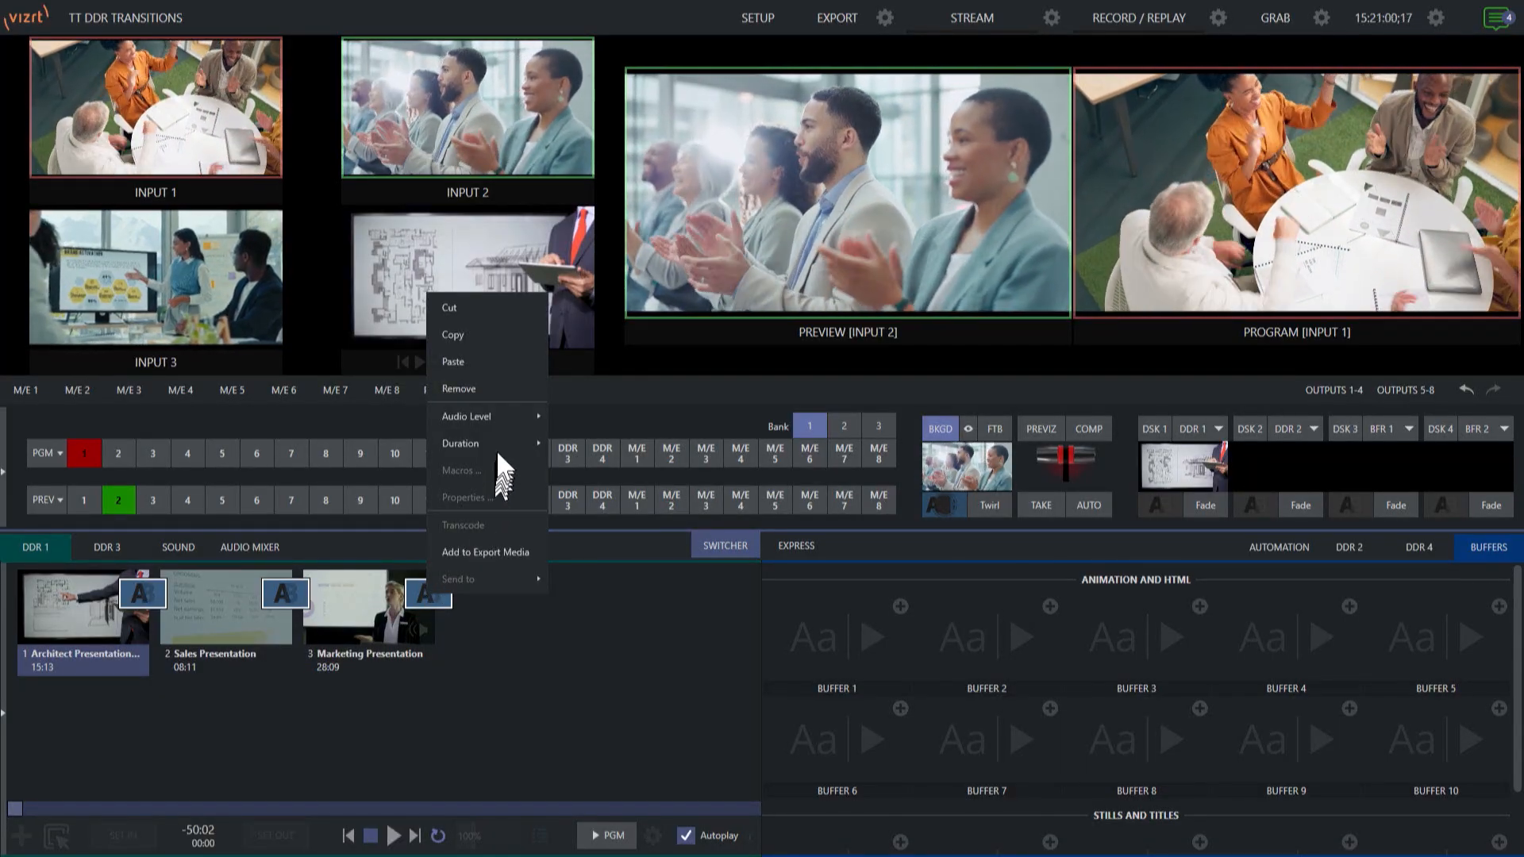
pyautogui.moveTo(498, 443)
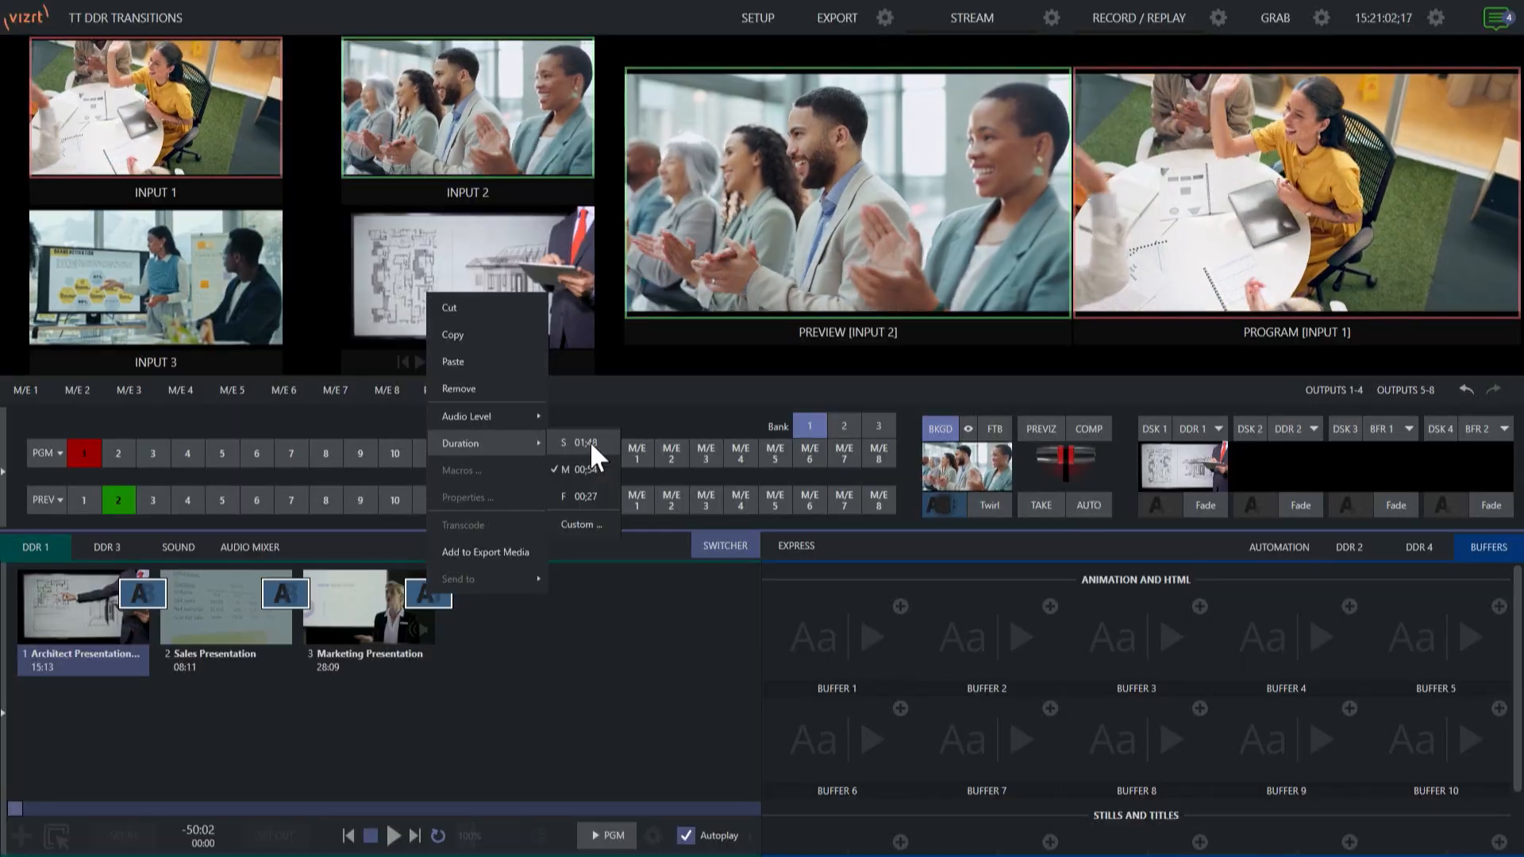
pyautogui.click(587, 443)
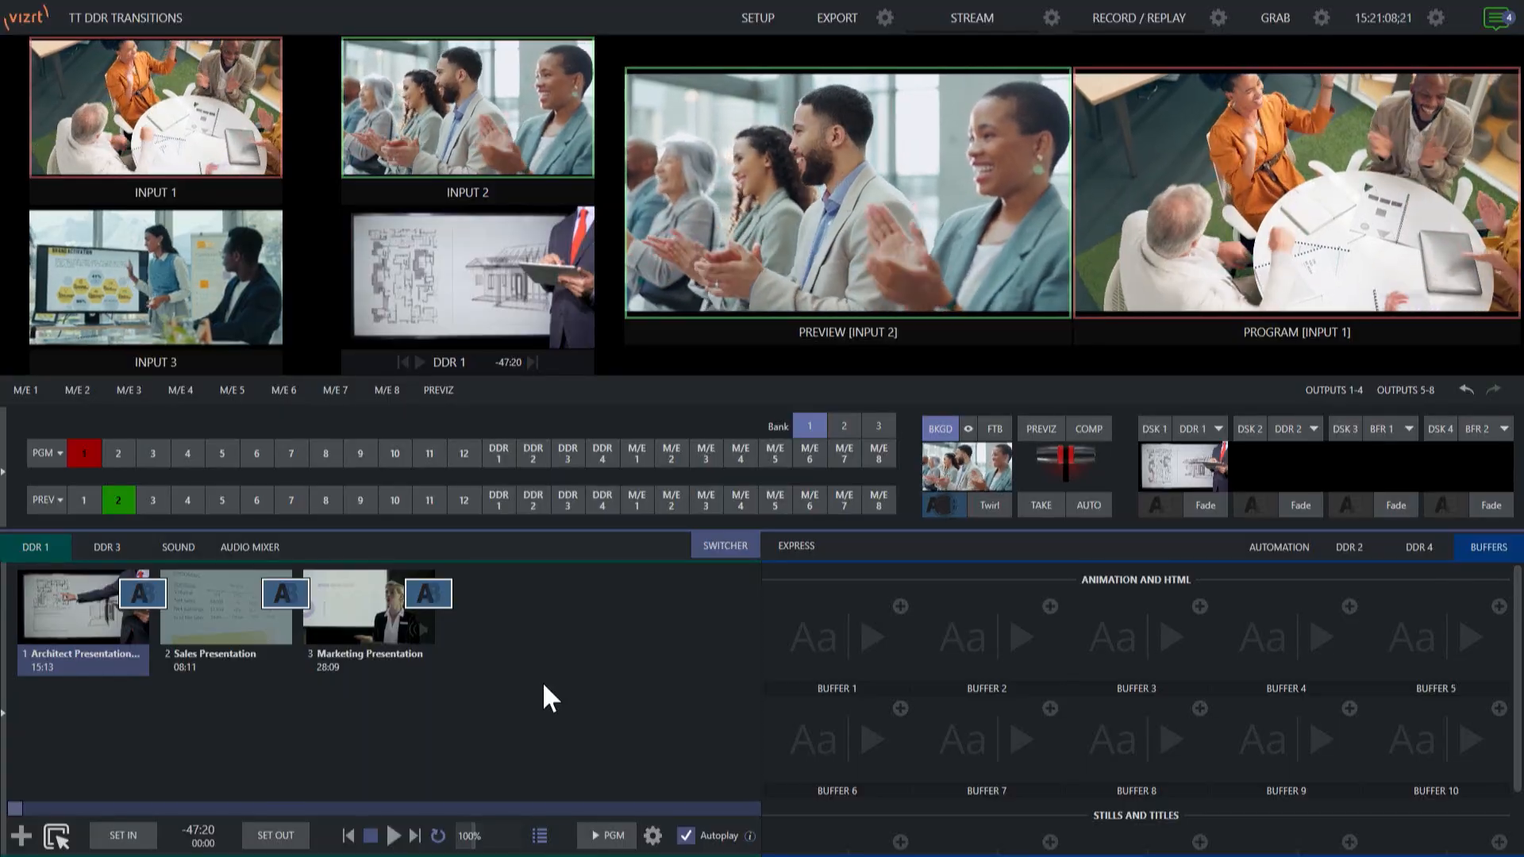
# - Toggle DDR 1's playlist mode and auto-transition Input 2 to Program
pyautogui.click(541, 837)
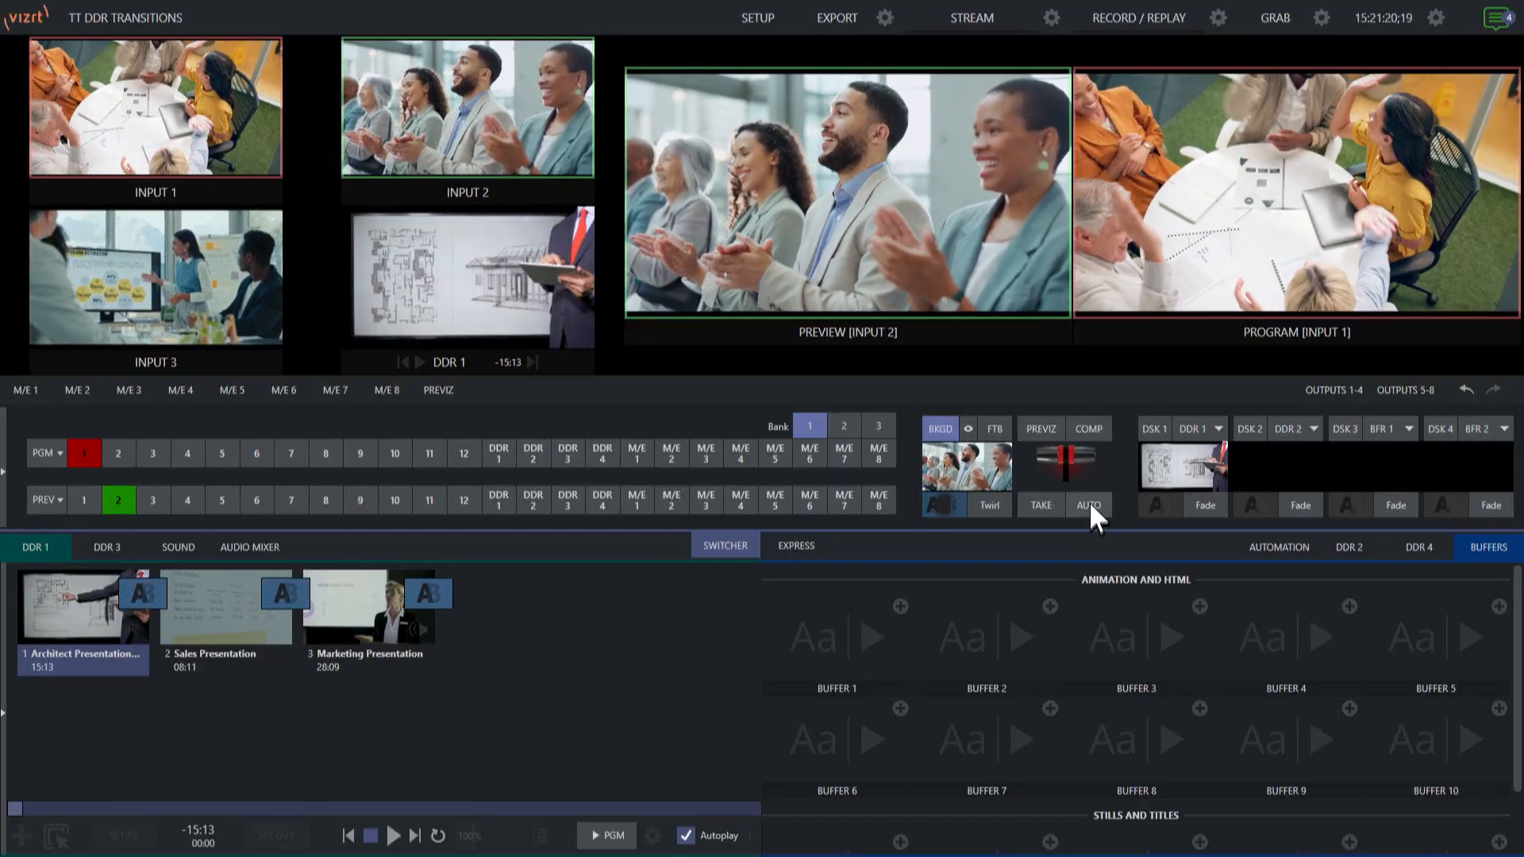
pyautogui.click(1089, 501)
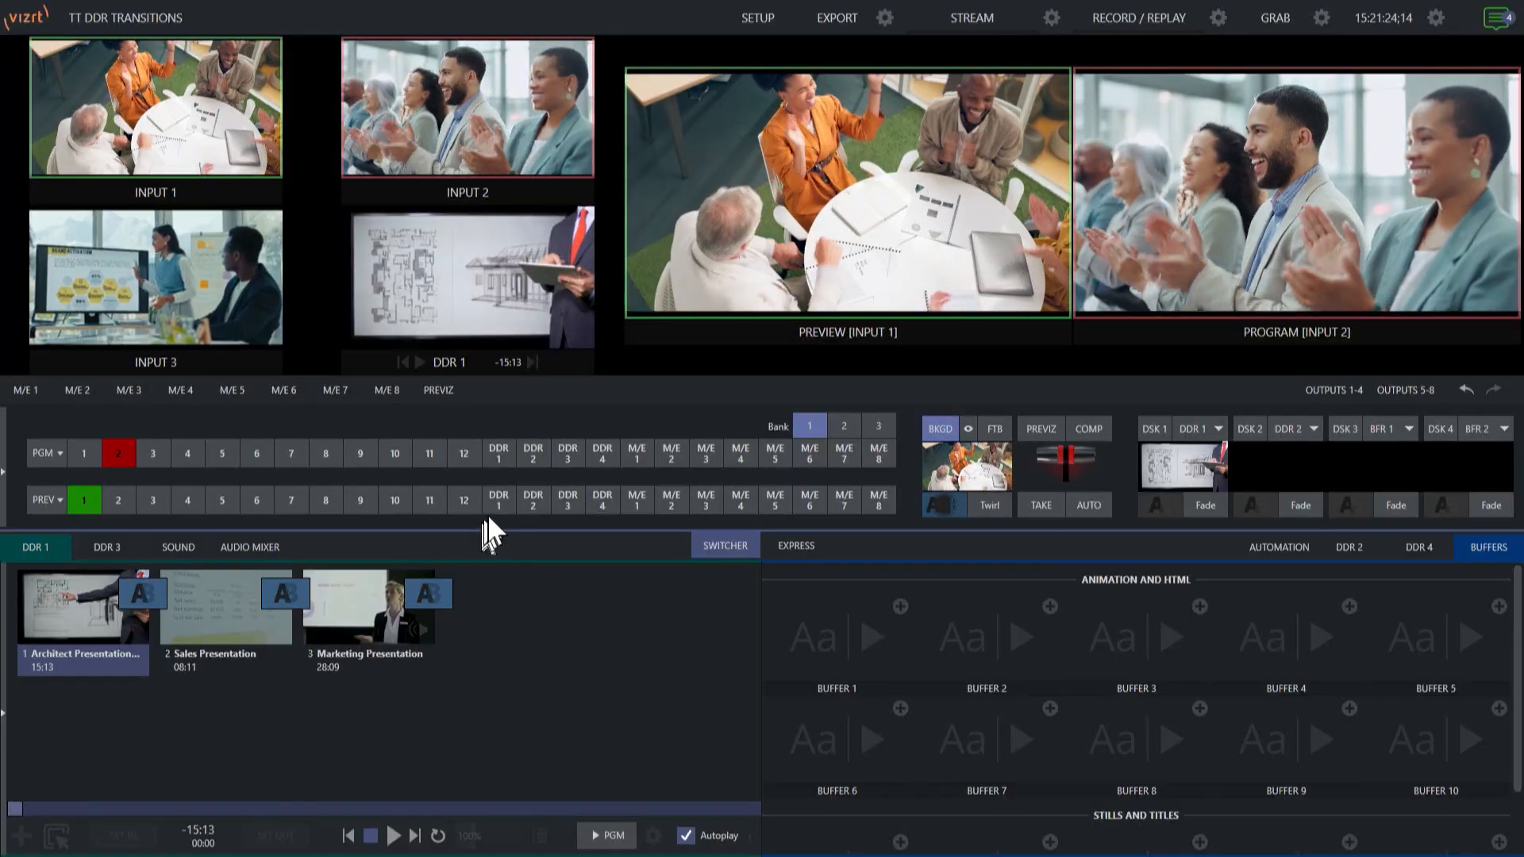
# - Put DDR 1 on Preview and run Auto transitions to take it to Program and back to Input 2
pyautogui.click(499, 498)
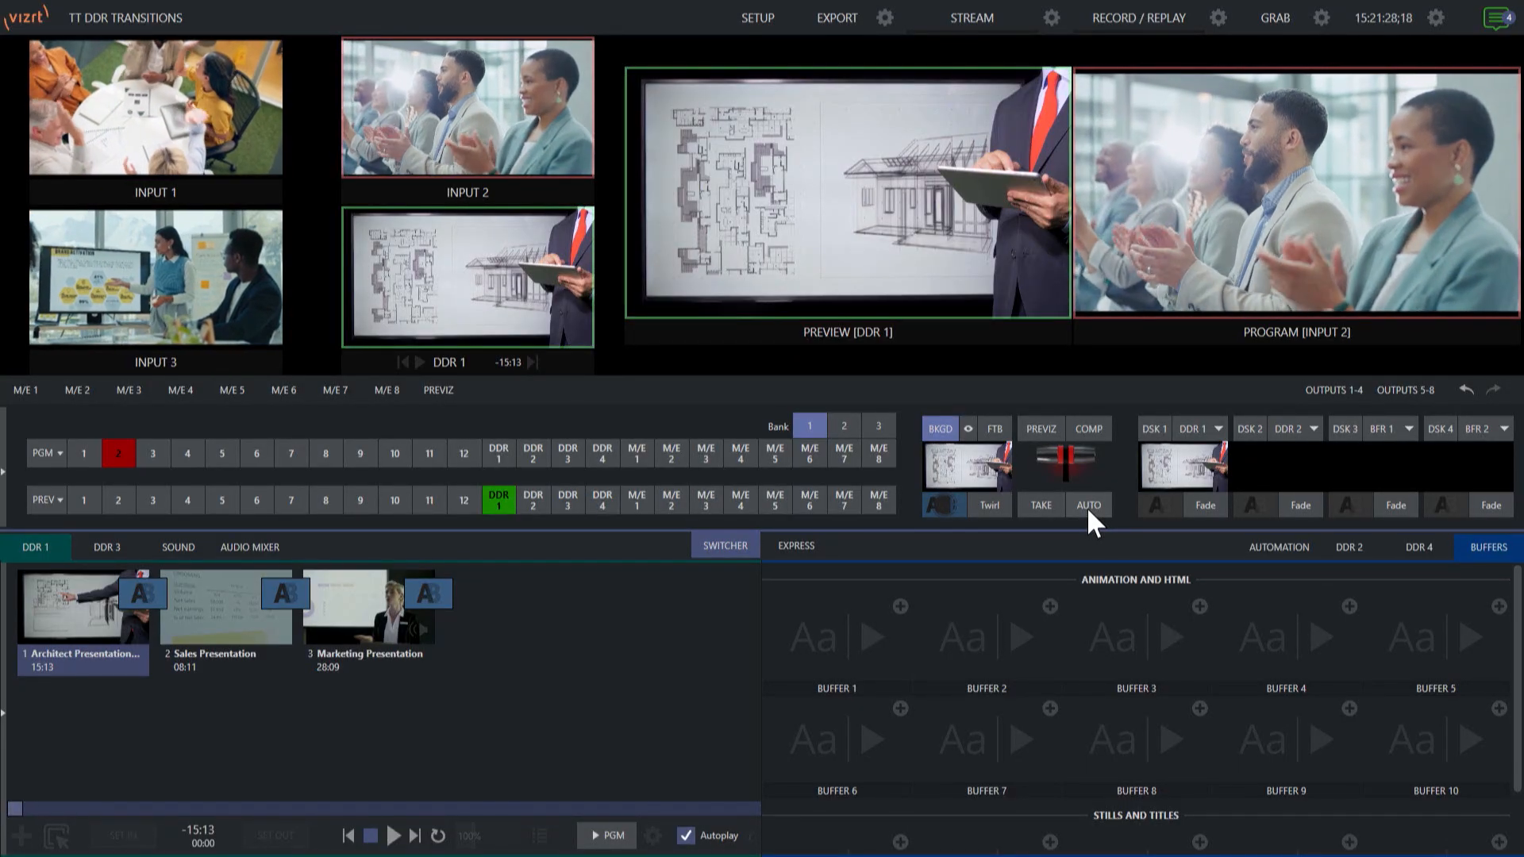
pyautogui.click(1088, 505)
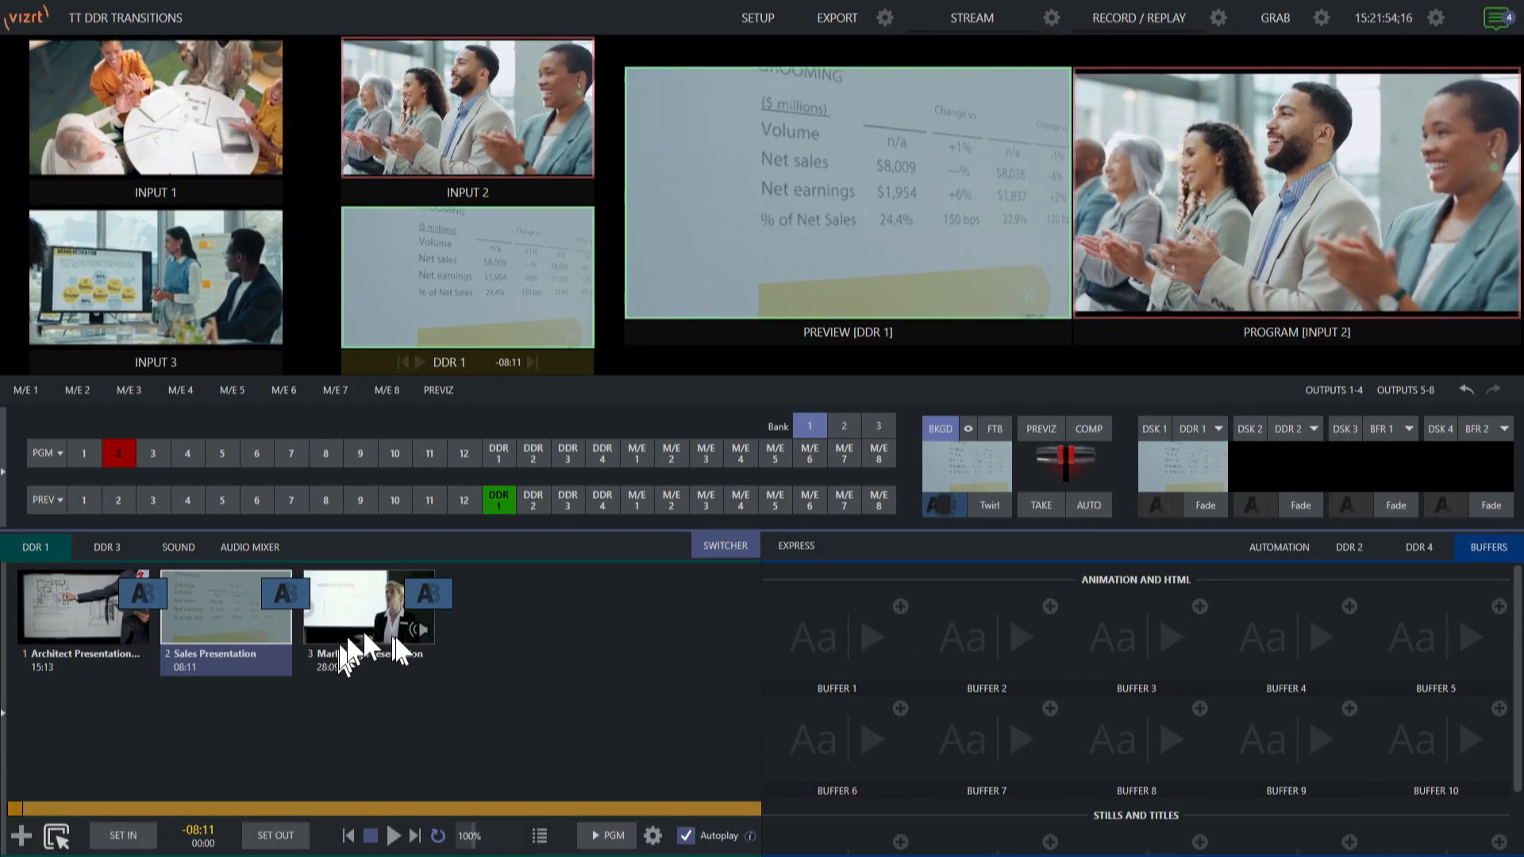
pyautogui.click(1089, 504)
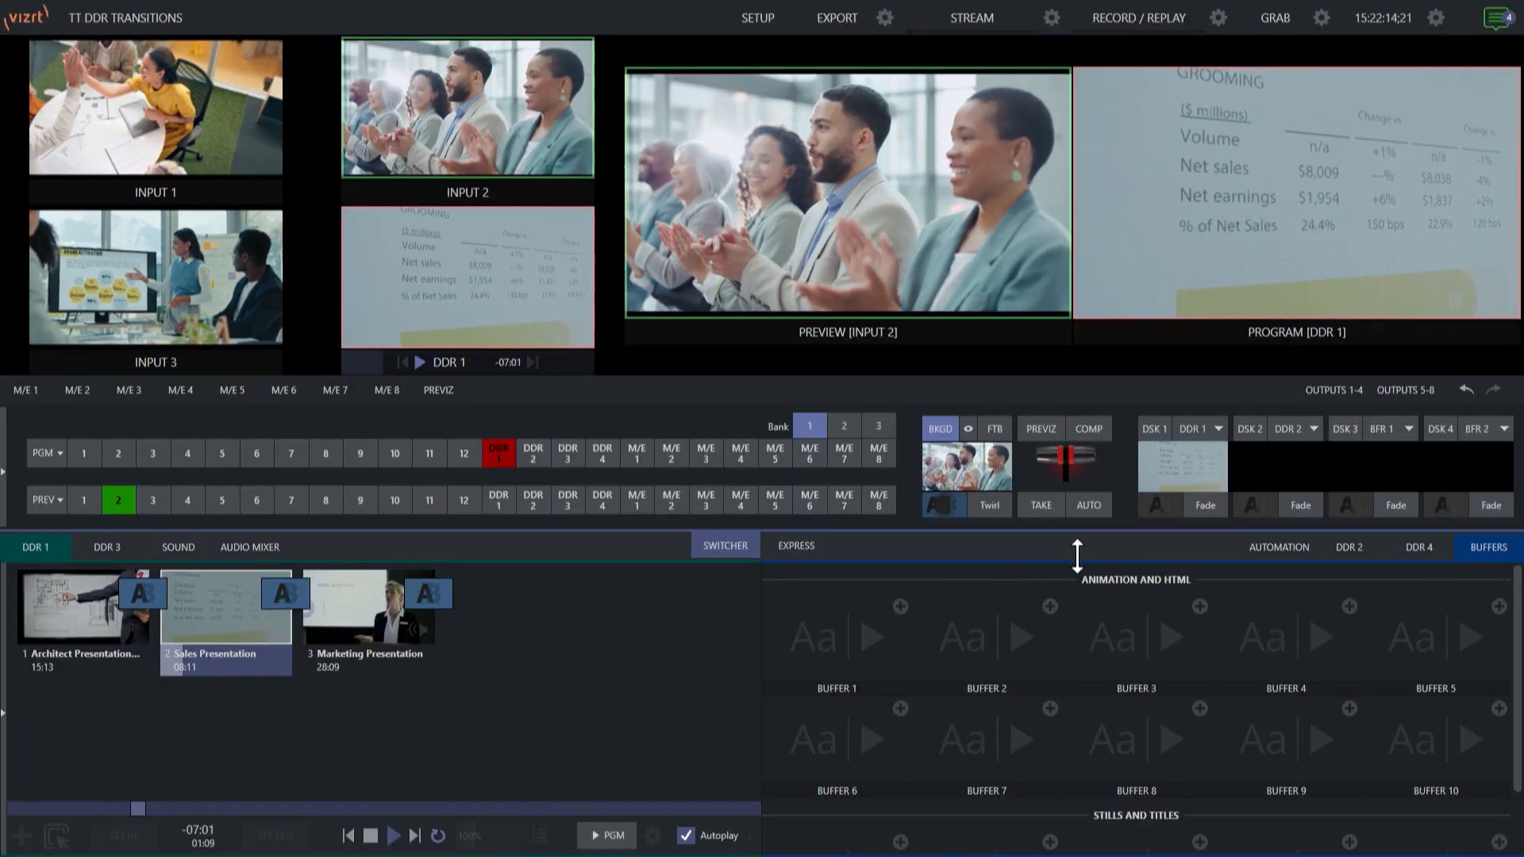
pyautogui.click(1095, 505)
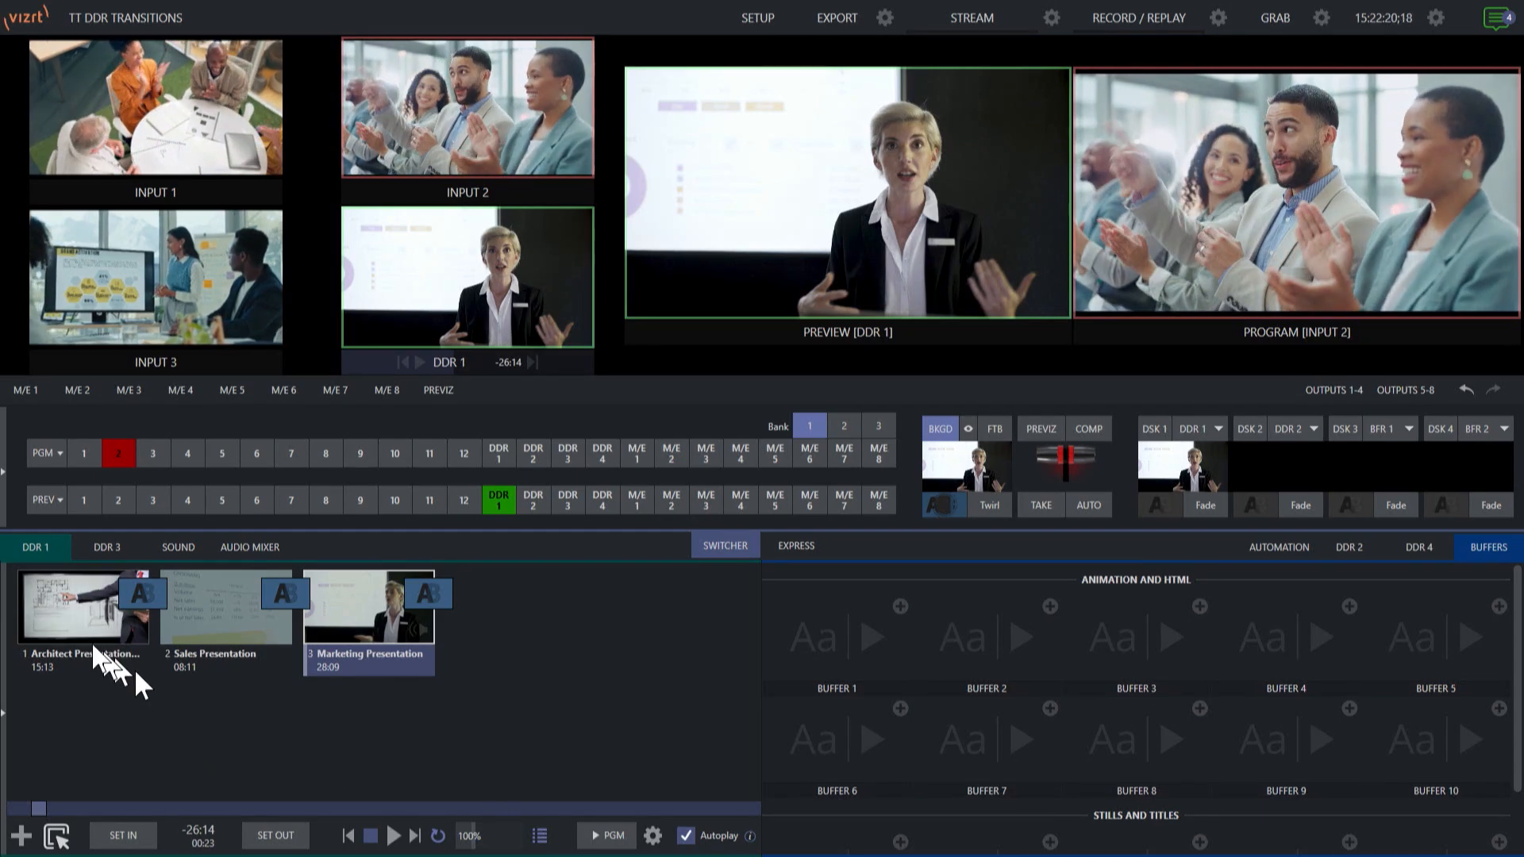
# - Cue the Architect Presentation clip, take DDR 1 to Program, and skip forward through the next two clips
pyautogui.click(84, 639)
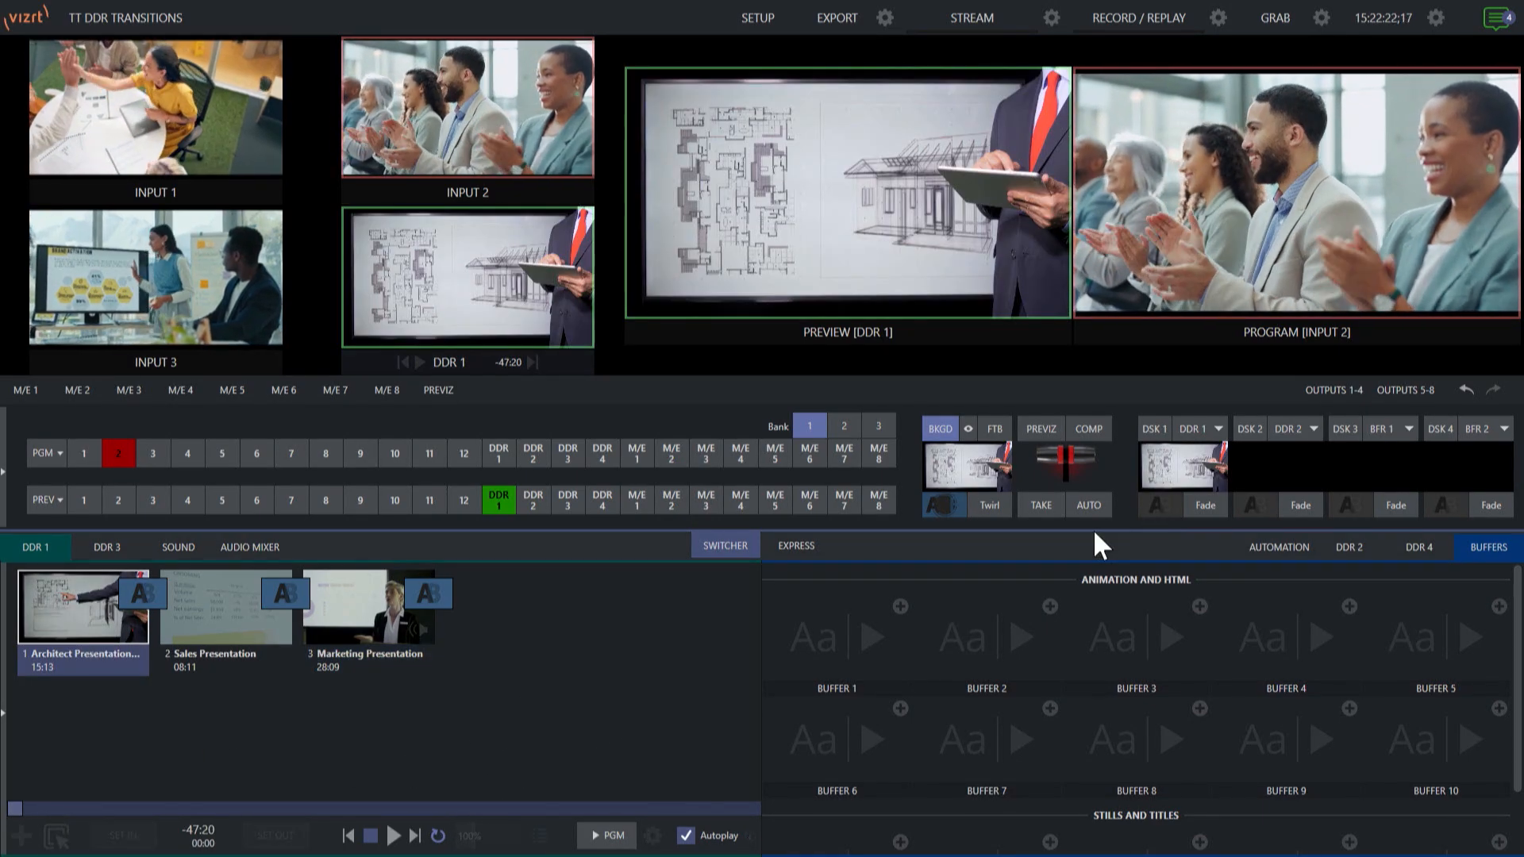
pyautogui.click(1086, 502)
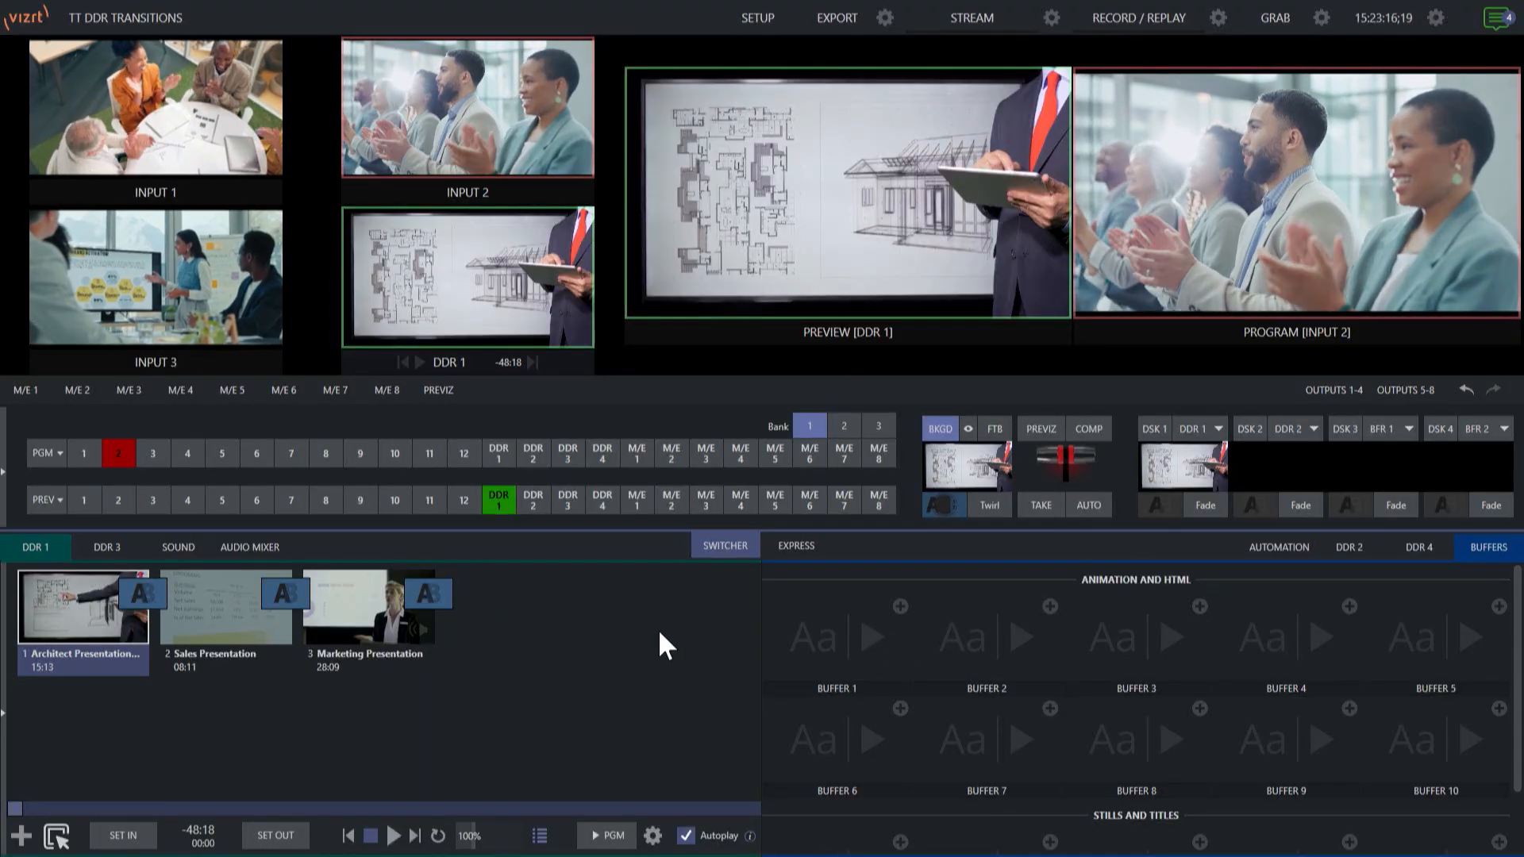
pyautogui.click(1084, 503)
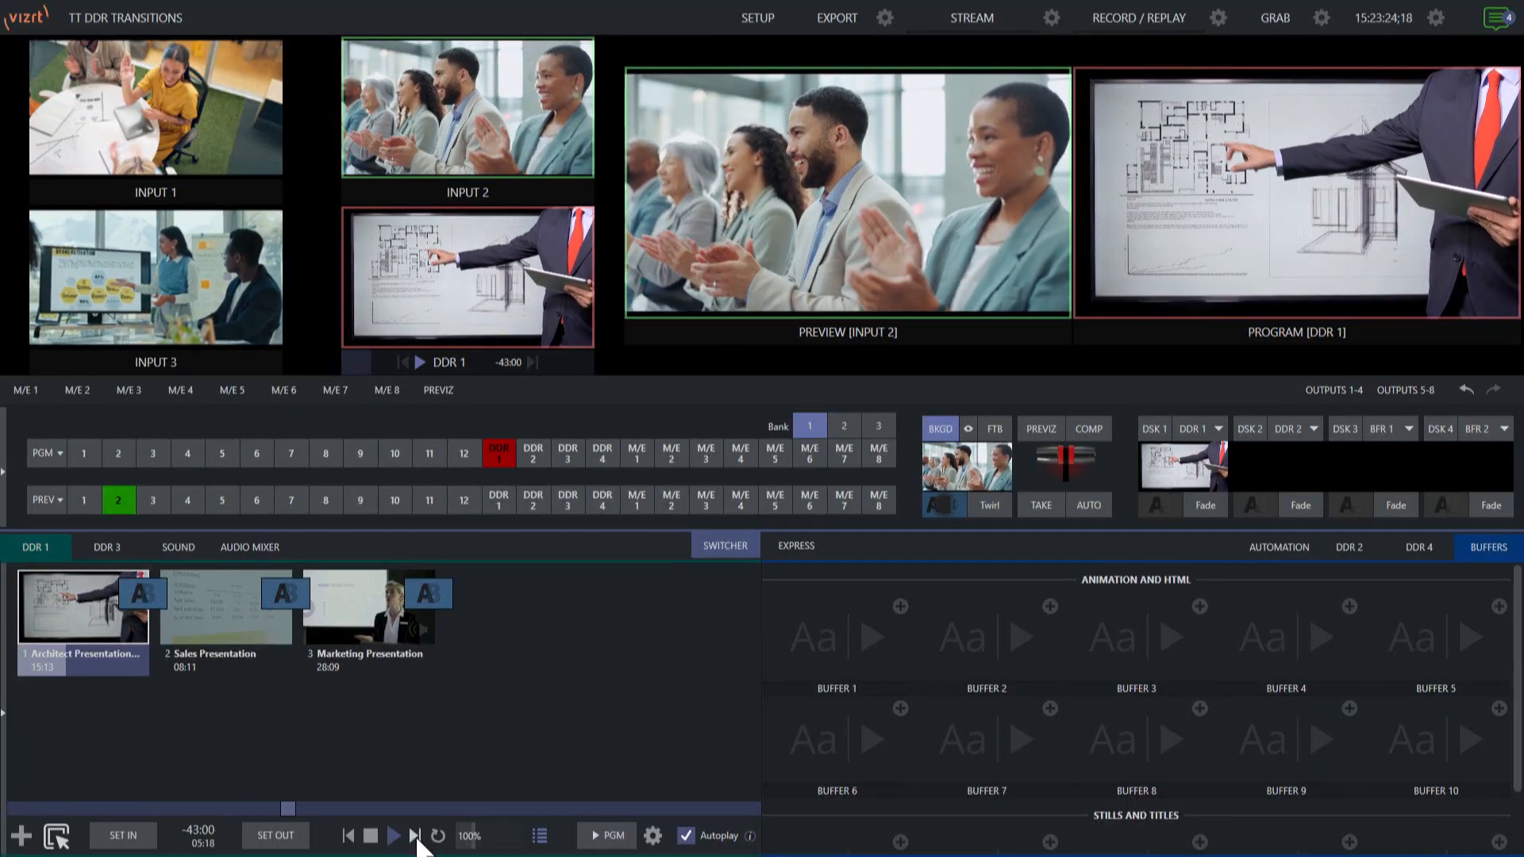
pyautogui.click(416, 838)
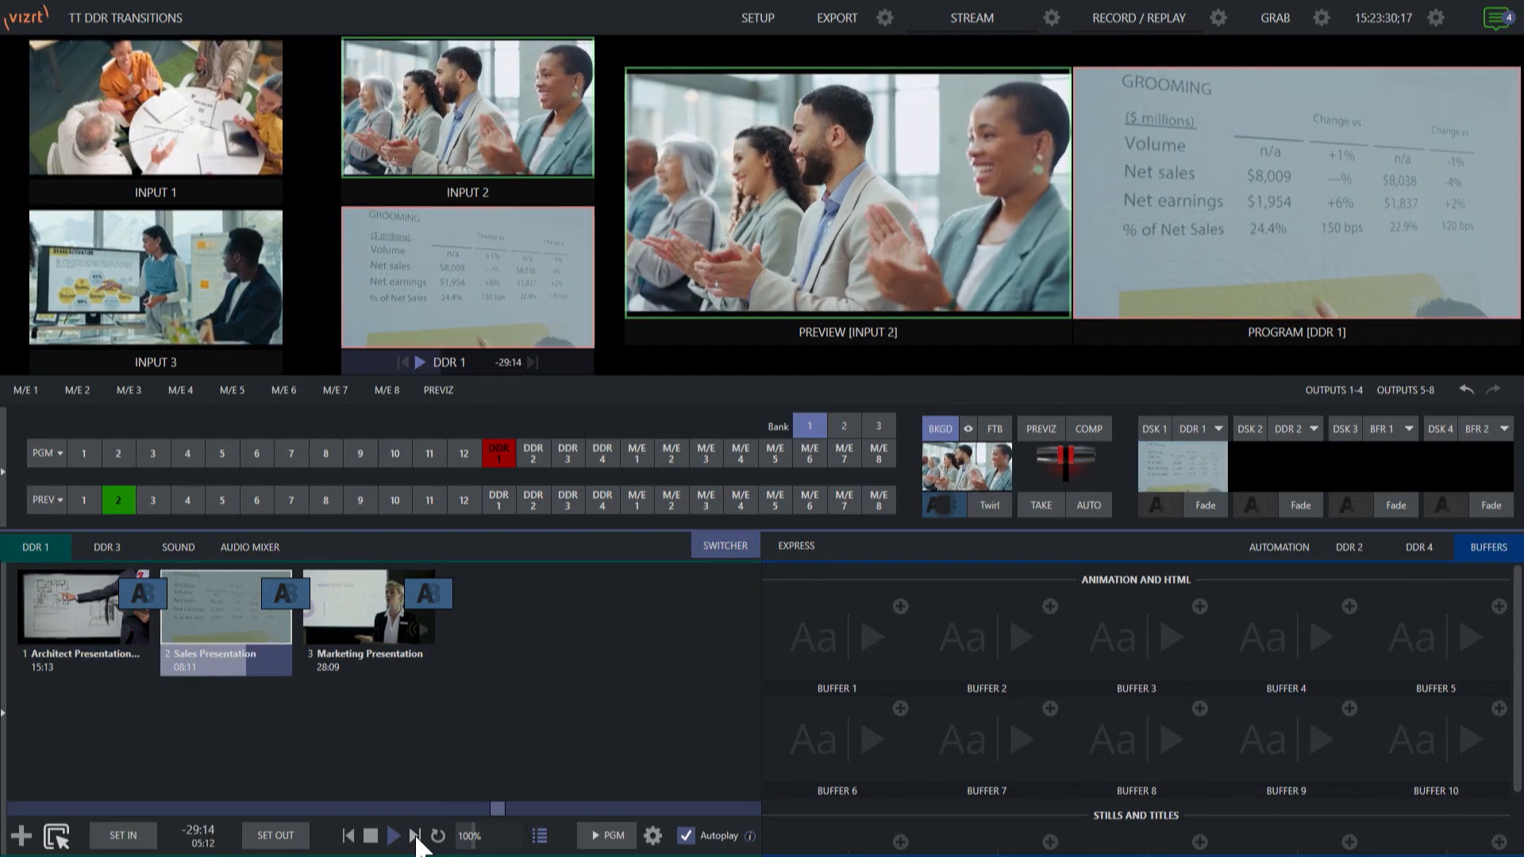
pyautogui.click(415, 836)
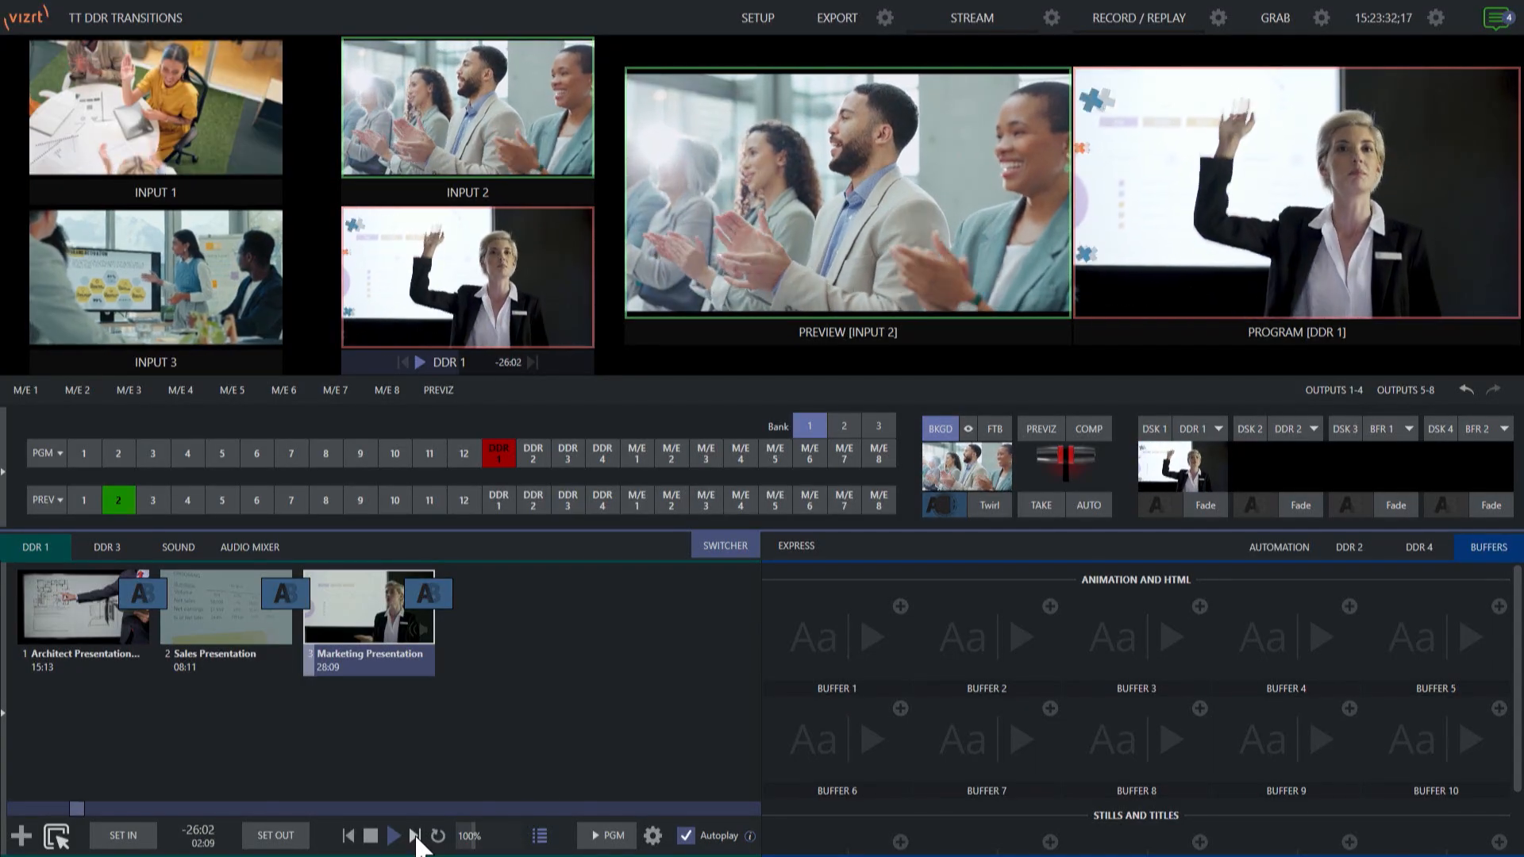